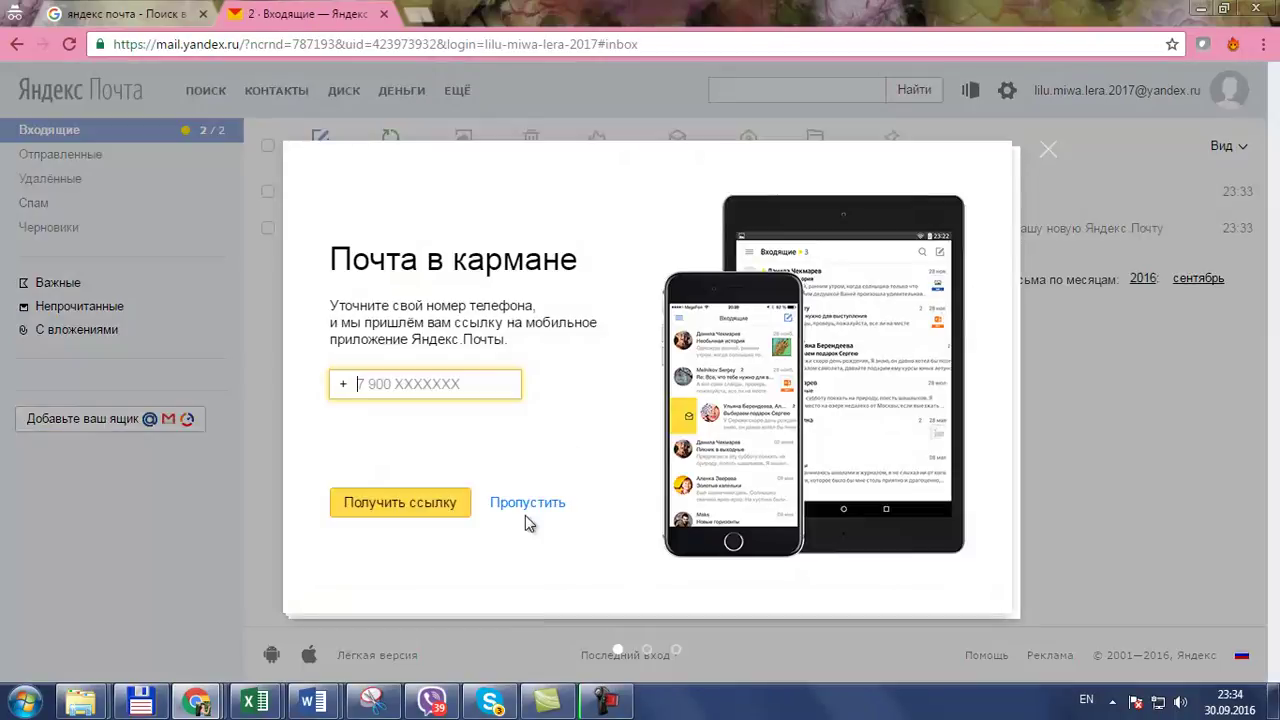
Skip the mobile app link offer and go through the remaining welcome pages, keeping the suggested mailbox design.
{"action": "left_click", "coordinate": [528, 503]}
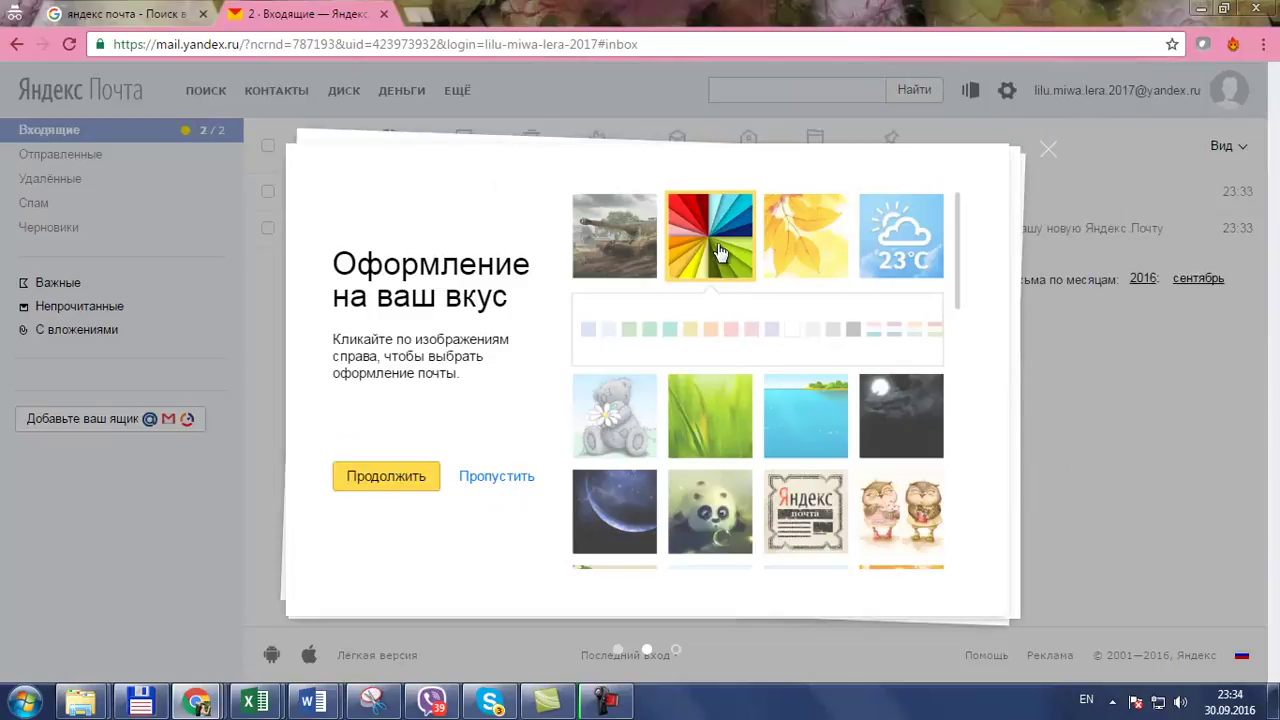
{"action": "left_click", "coordinate": [400, 478]}
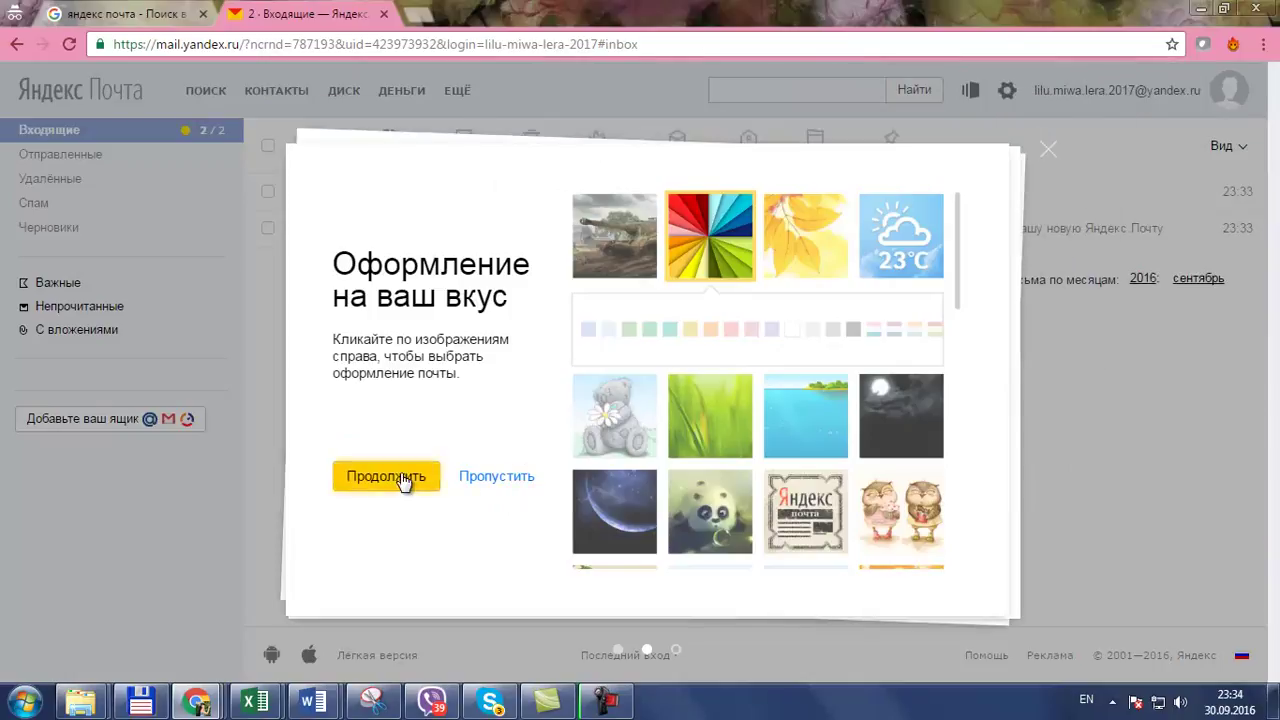
{"action": "left_click", "coordinate": [528, 502]}
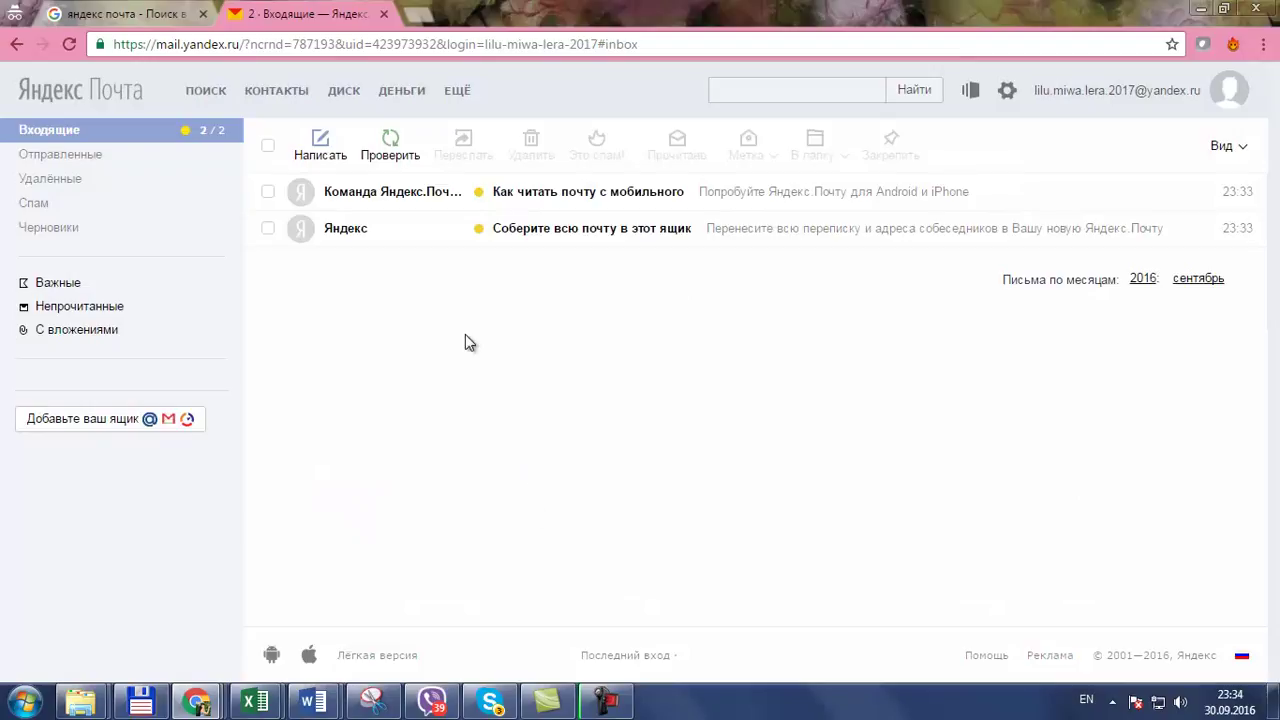
Copy the new mailbox's e-mail address from the account name in the page header.
{"action": "left_click", "coordinate": [1053, 97]}
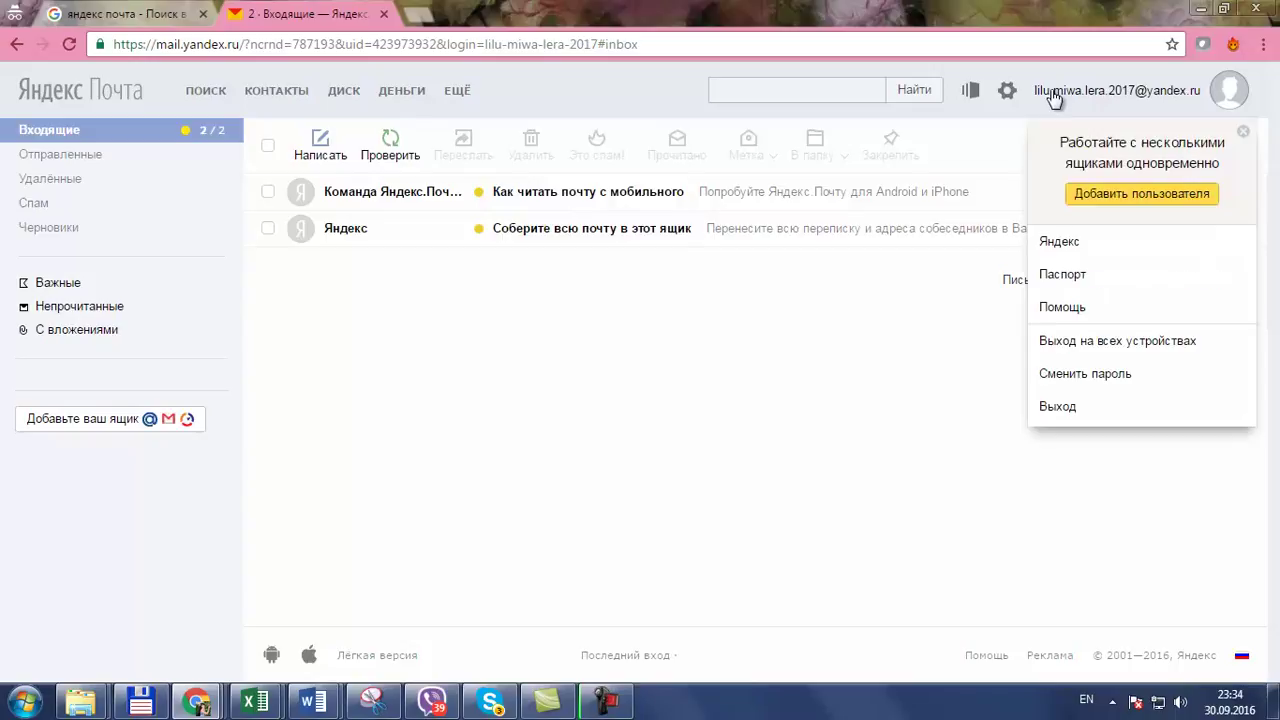
{"action": "left_click_drag", "start_coordinate": [1200, 92], "coordinate": [1034, 94]}
{"action": "triple_click", "coordinate": [1036, 94]}
{"action": "key", "text": "ctrl+c"}
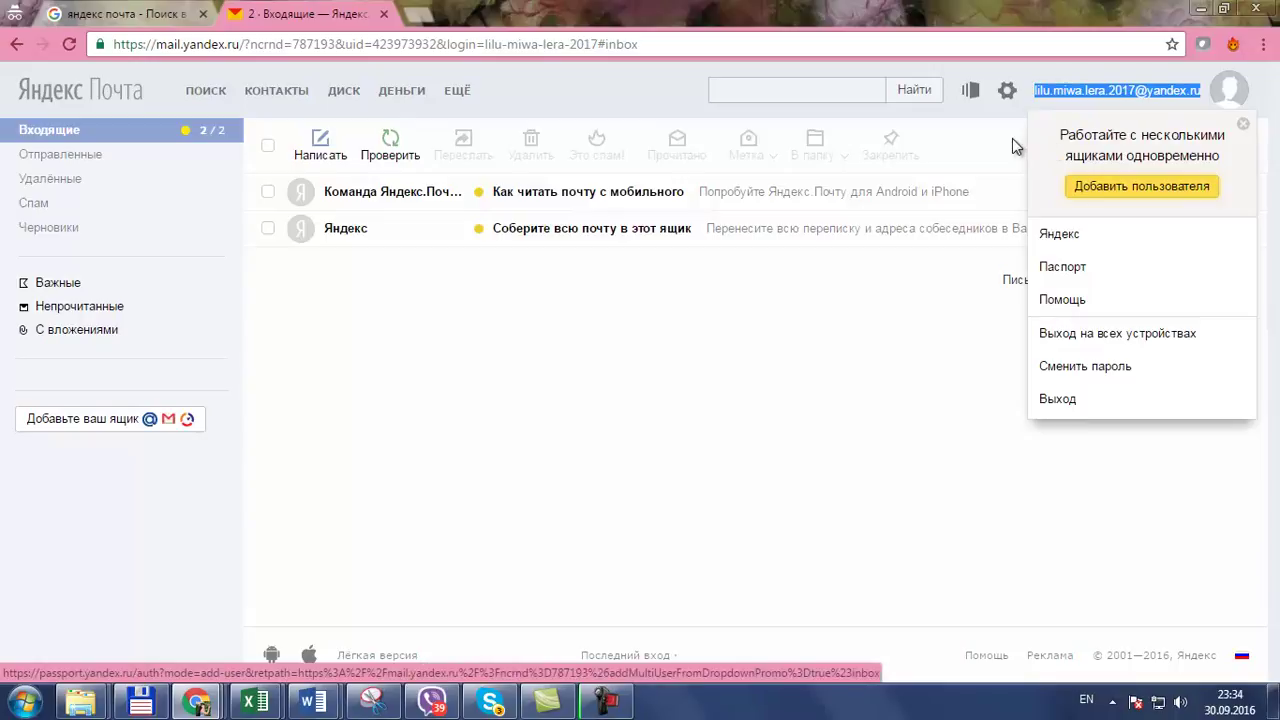
Switch to the other browser window, open Google Drive and create a new Google Sheets spreadsheet.
{"action": "left_click", "coordinate": [1200, 10]}
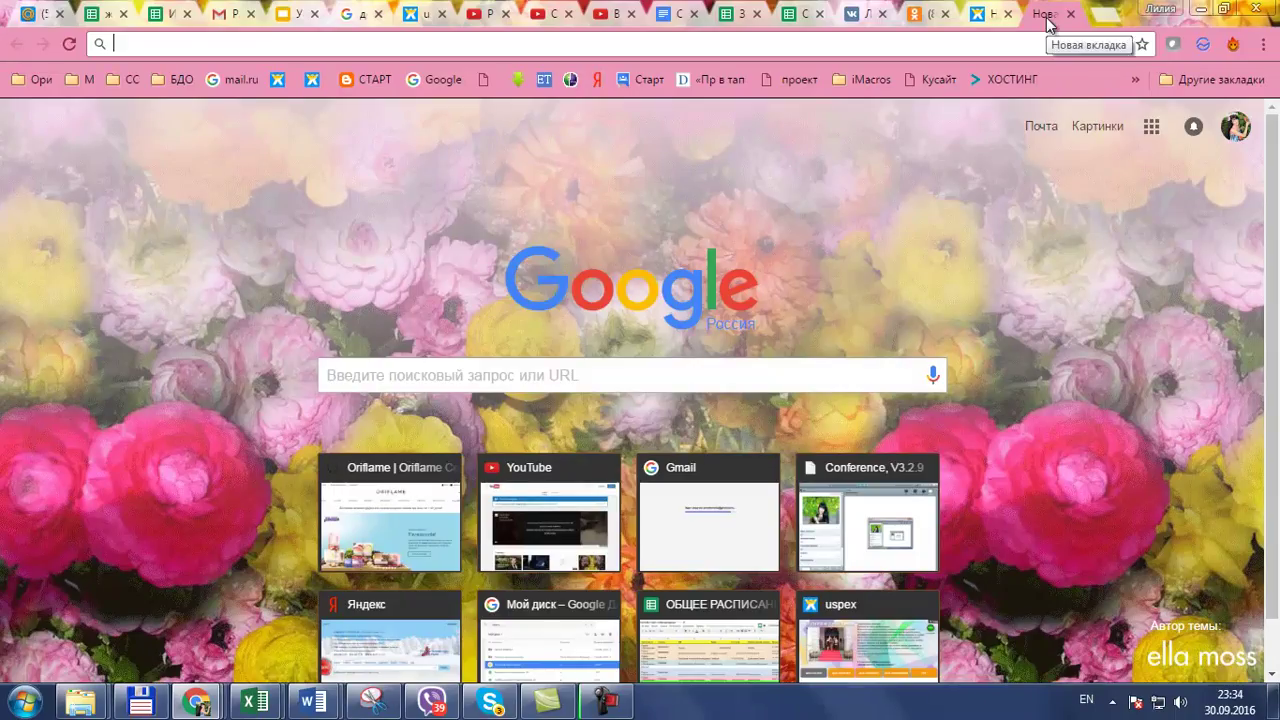
{"action": "left_click", "coordinate": [1152, 128]}
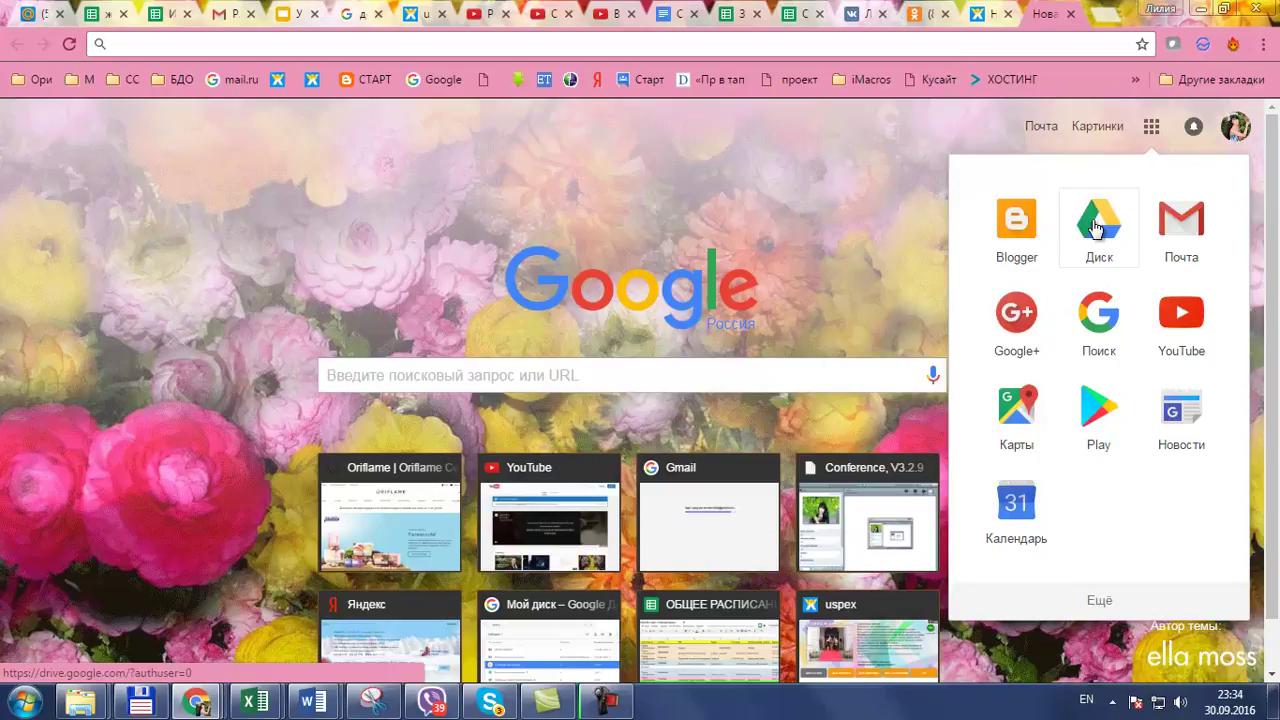
{"action": "left_click", "coordinate": [1096, 226]}
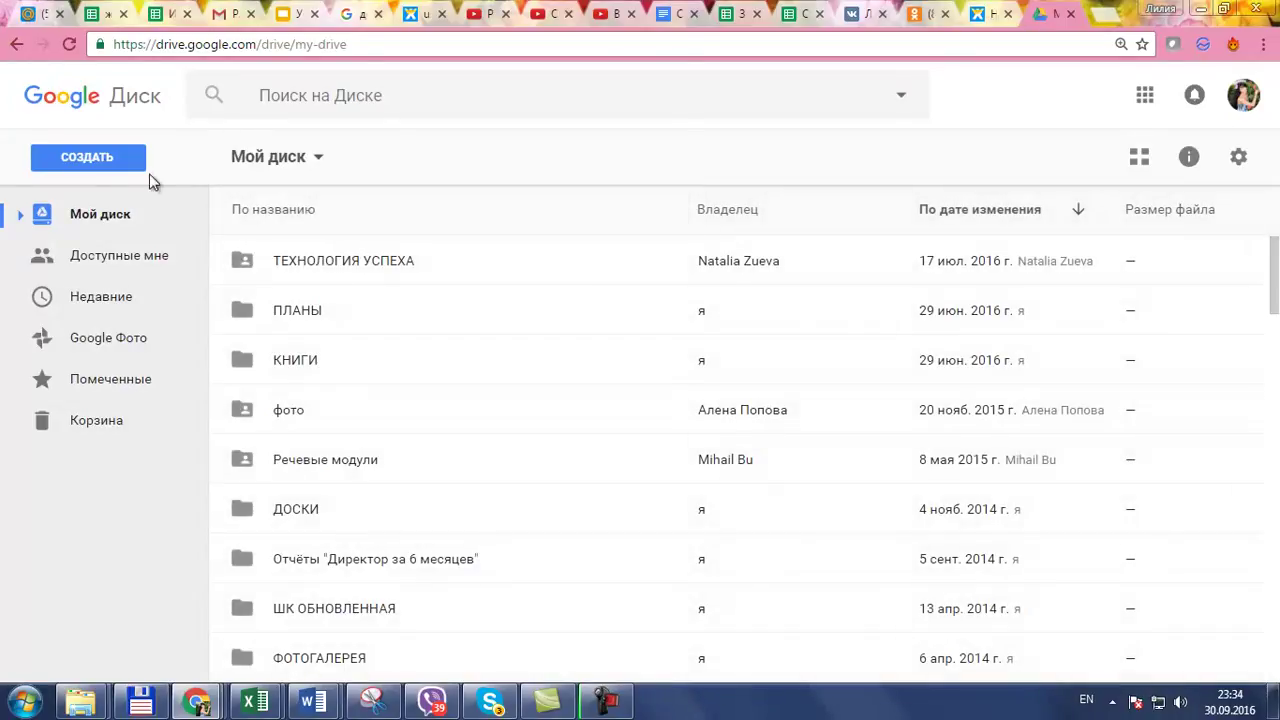
{"action": "left_click", "coordinate": [87, 158]}
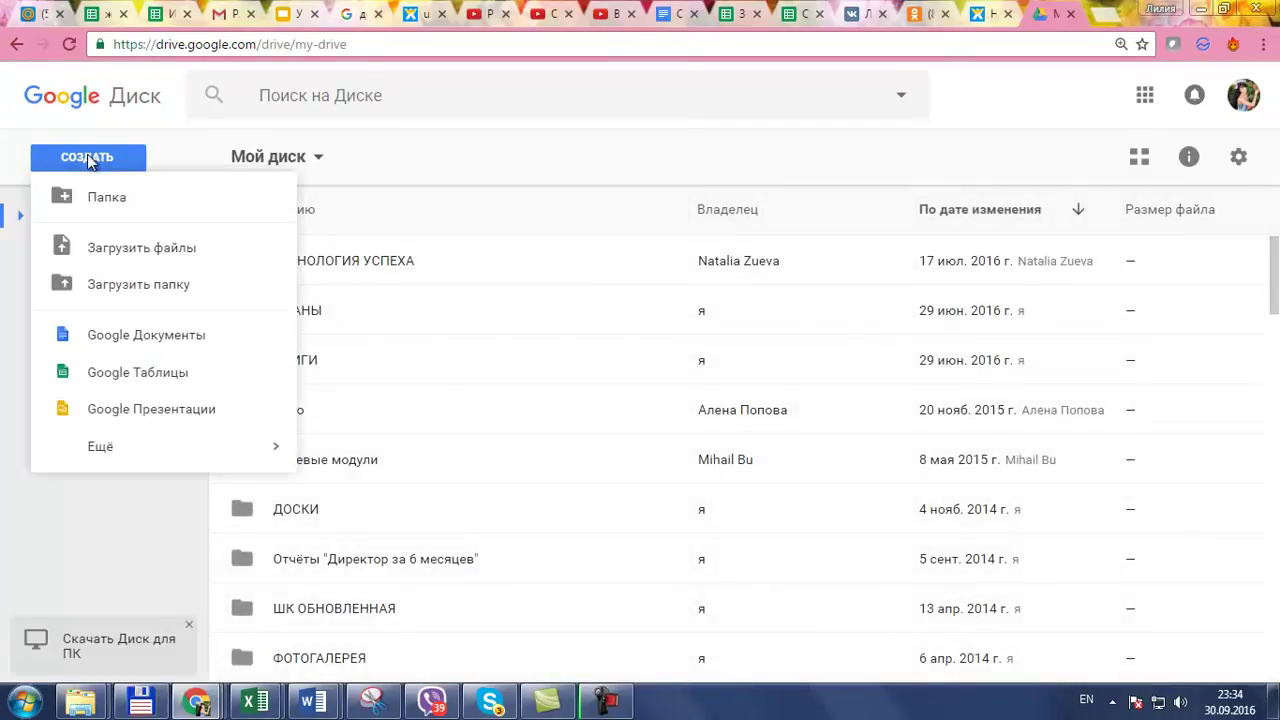
{"action": "left_click", "coordinate": [113, 374]}
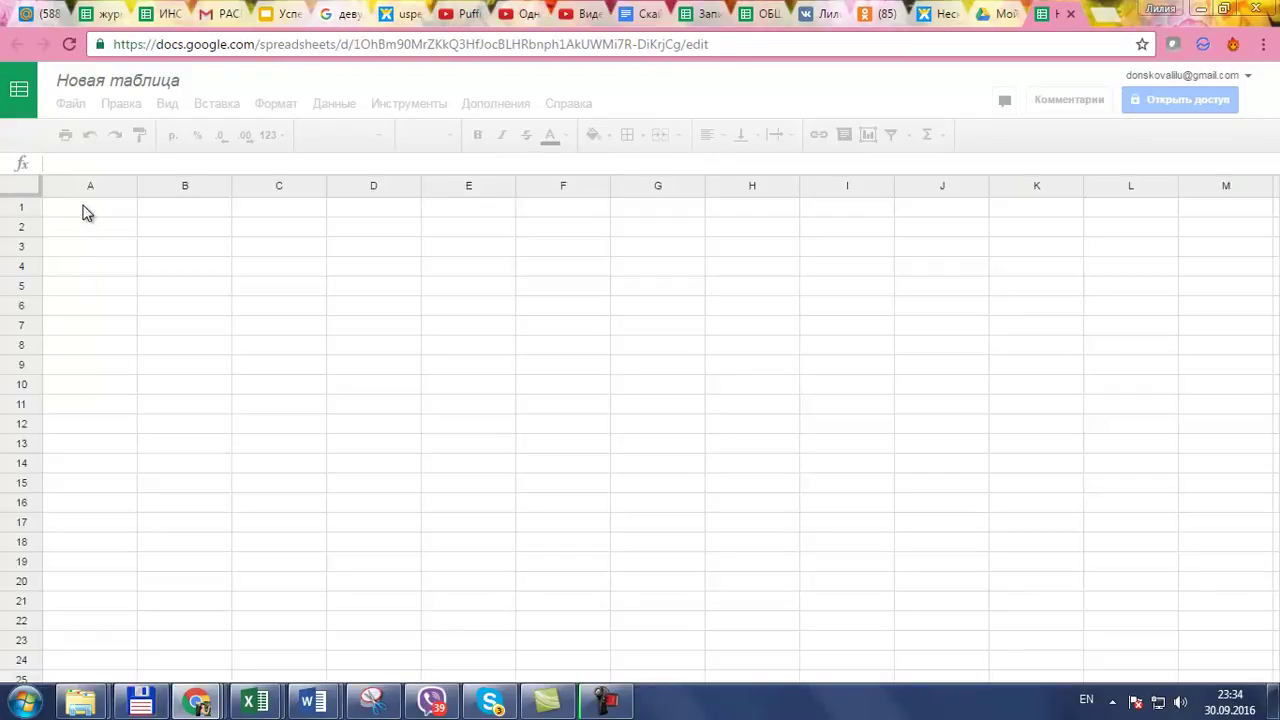
Rename the new spreadsheet as "Инстаграмм".
{"action": "left_click", "coordinate": [148, 82]}
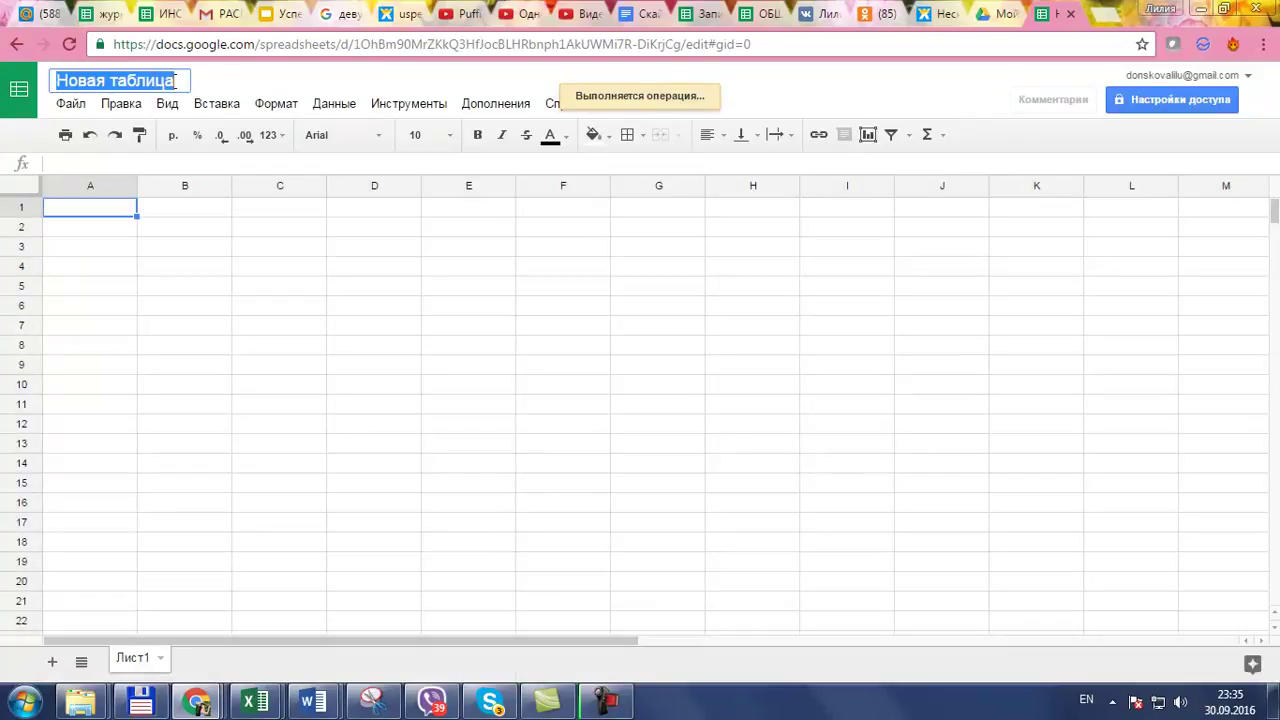
{"action": "type", "text": "Вуспfuhfvv"}
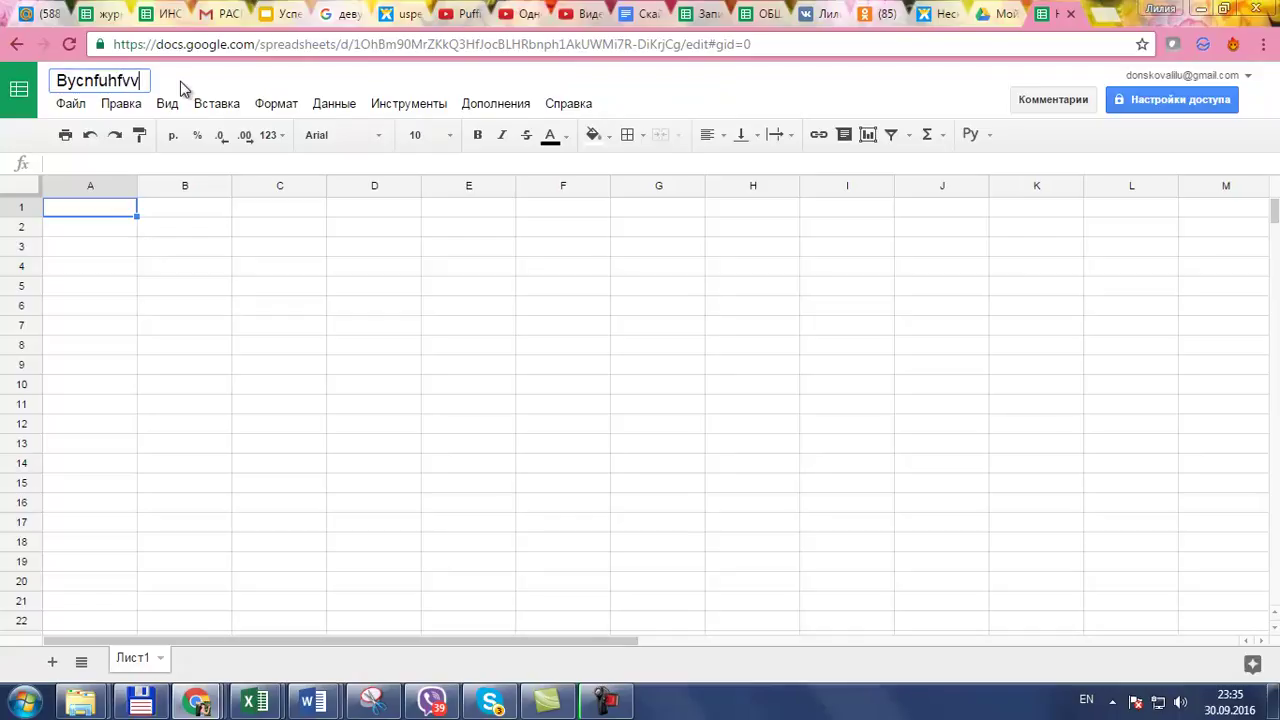
{"action": "key", "text": "BackSpace"}
{"action": "key", "text": "BackSpace"}
{"action": "key", "text": "alt+shift"}
{"action": "key", "text": "BackSpace"}
{"action": "key", "text": "BackSpace"}
{"action": "key", "text": "BackSpace"}
{"action": "key", "text": "BackSpace"}
{"action": "key", "text": "BackSpace"}
{"action": "key", "text": "BackSpace"}
{"action": "key", "text": "BackSpace"}
{"action": "key", "text": "BackSpace"}
{"action": "type", "text": "Инстаграмм"}
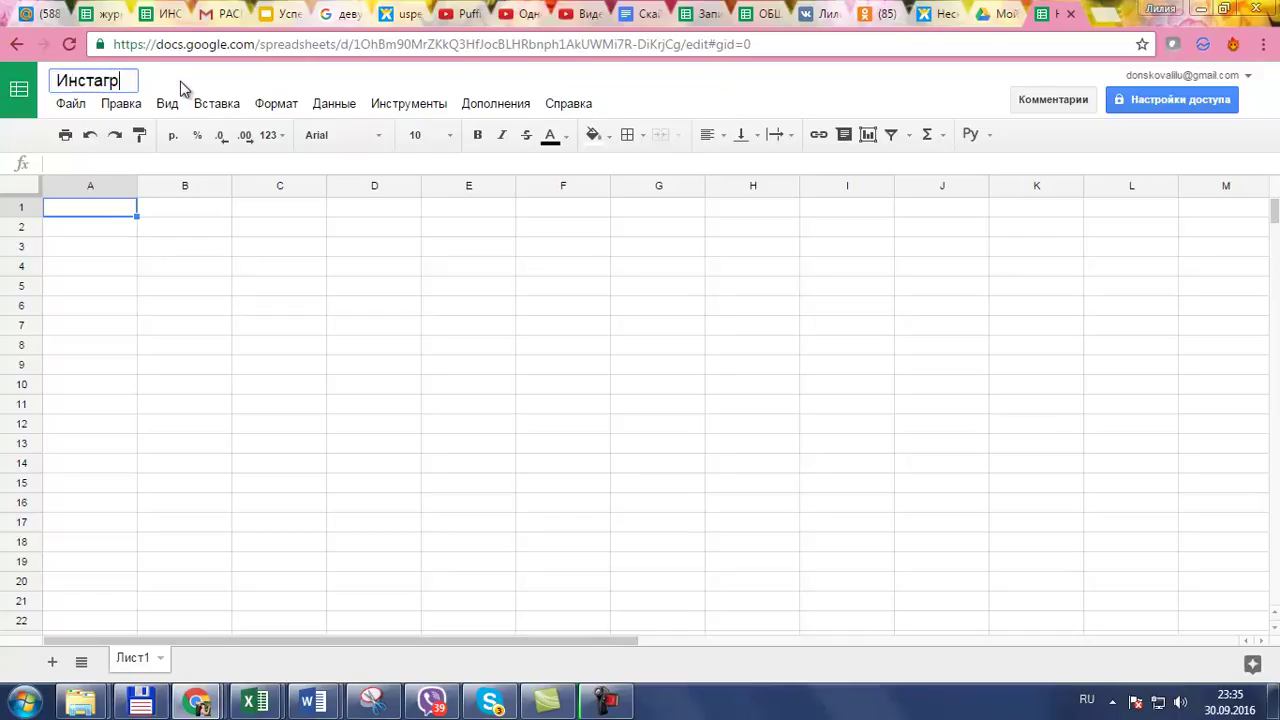
{"action": "left_click", "coordinate": [88, 220]}
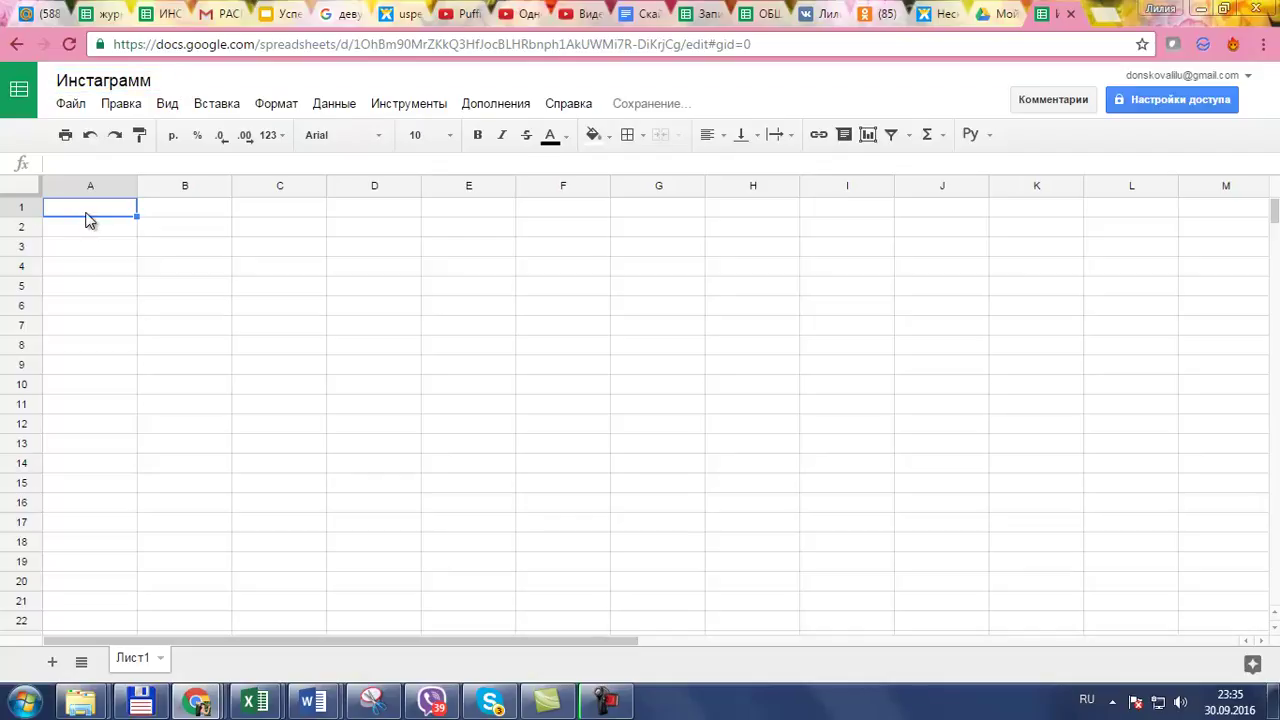
Enter the column heading "Логин почты" in cell A1.
{"action": "type", "text": "Логин е-айл"}
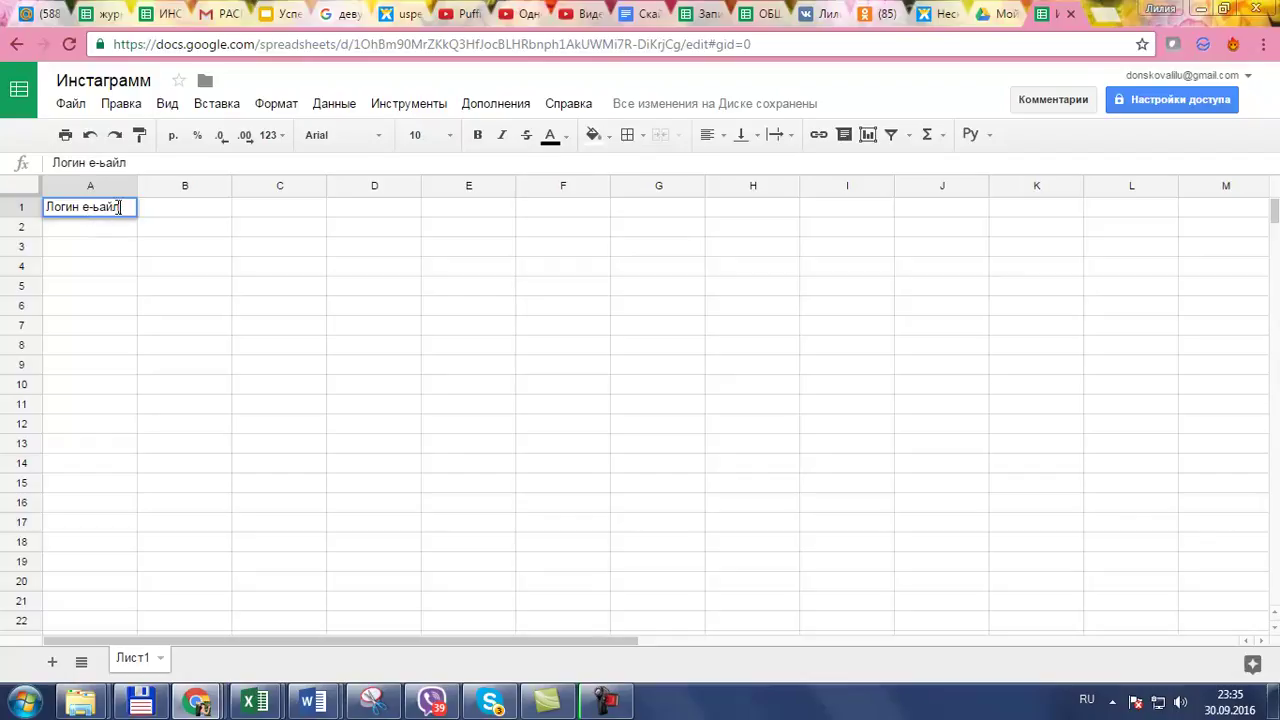
{"action": "left_click_drag", "start_coordinate": [93, 206], "coordinate": [79, 206]}
{"action": "type", "text": "почты"}
Paste the copied e-mail address into cell A2 and widen column A so the whole address fits.
{"action": "left_click", "coordinate": [97, 232]}
{"action": "key", "text": "ctrl+v"}
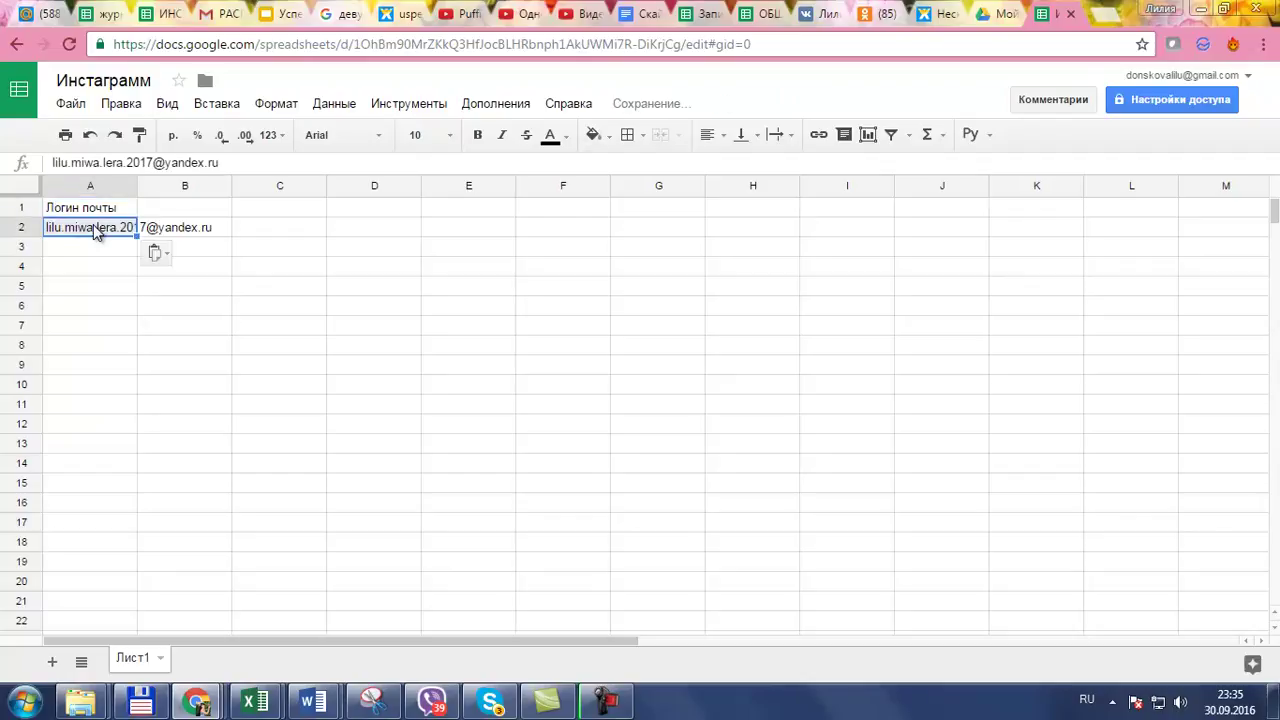
{"action": "left_click", "coordinate": [131, 187]}
{"action": "left_click_drag", "start_coordinate": [137, 186], "coordinate": [237, 185]}
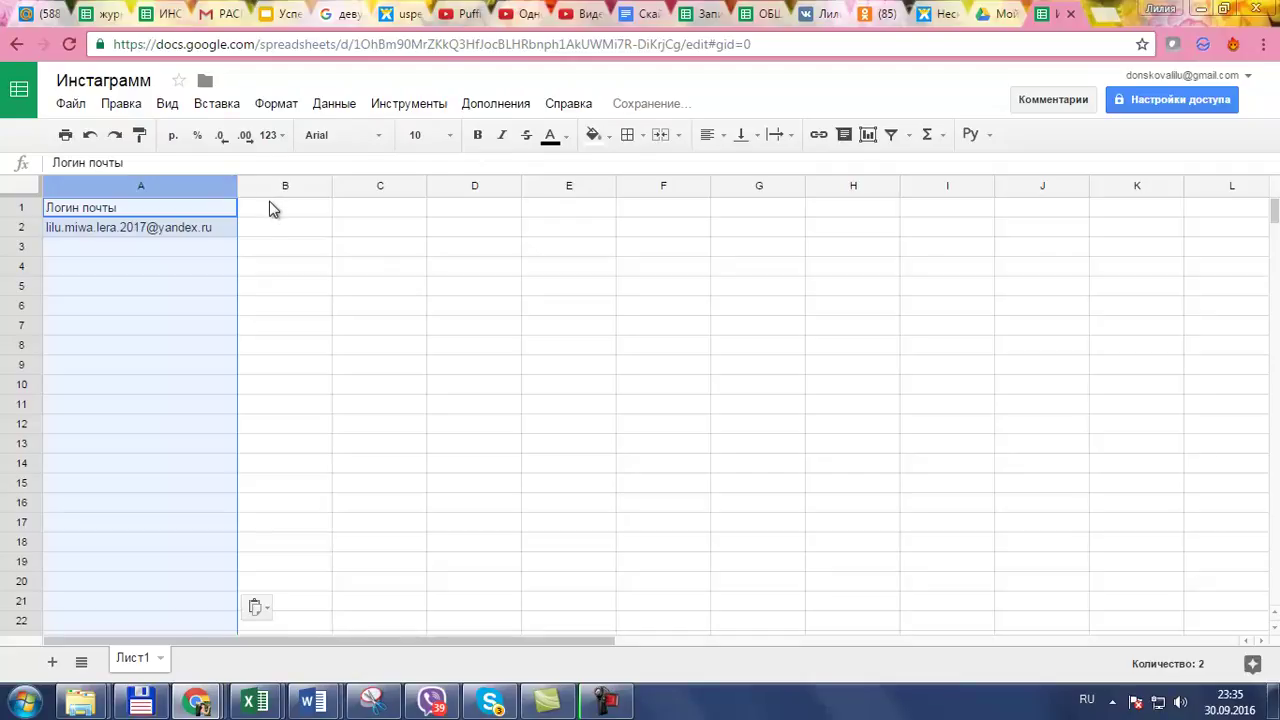
Enter the column heading "пароль" in cell B1.
{"action": "left_click", "coordinate": [272, 210]}
{"action": "type", "text": "паро"}
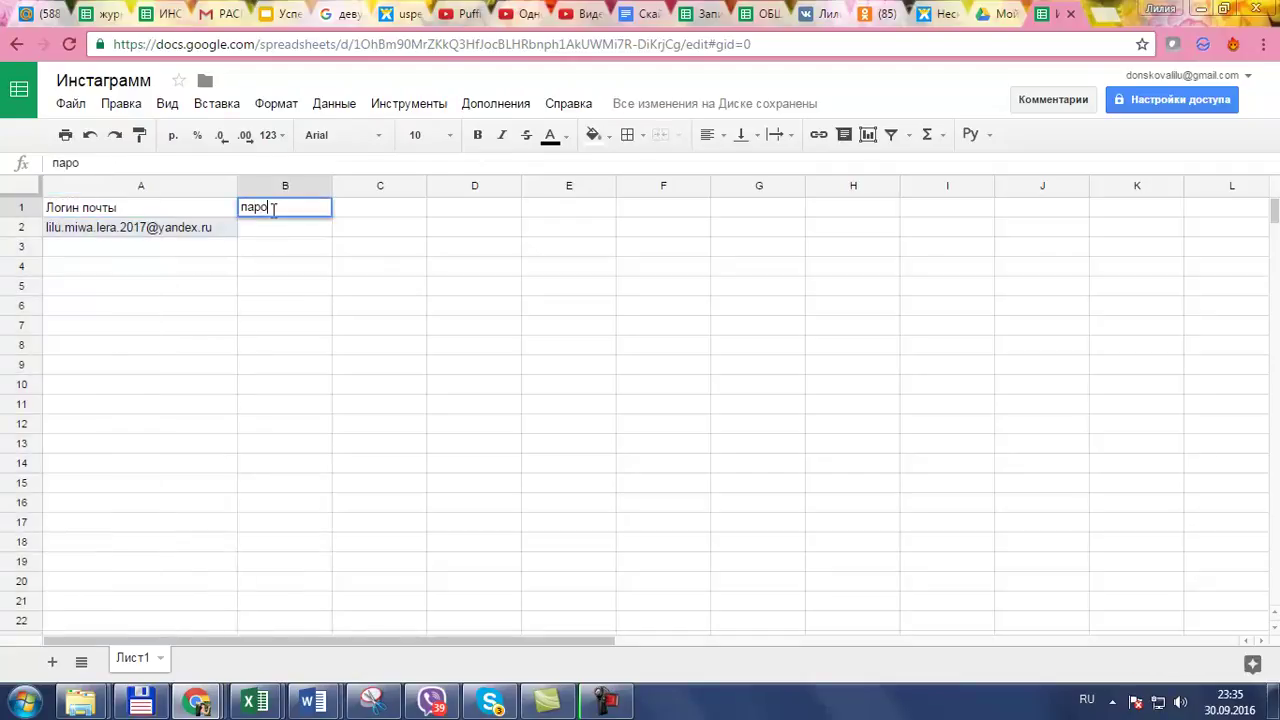
{"action": "type", "text": "ль"}
{"action": "left_click", "coordinate": [278, 232]}
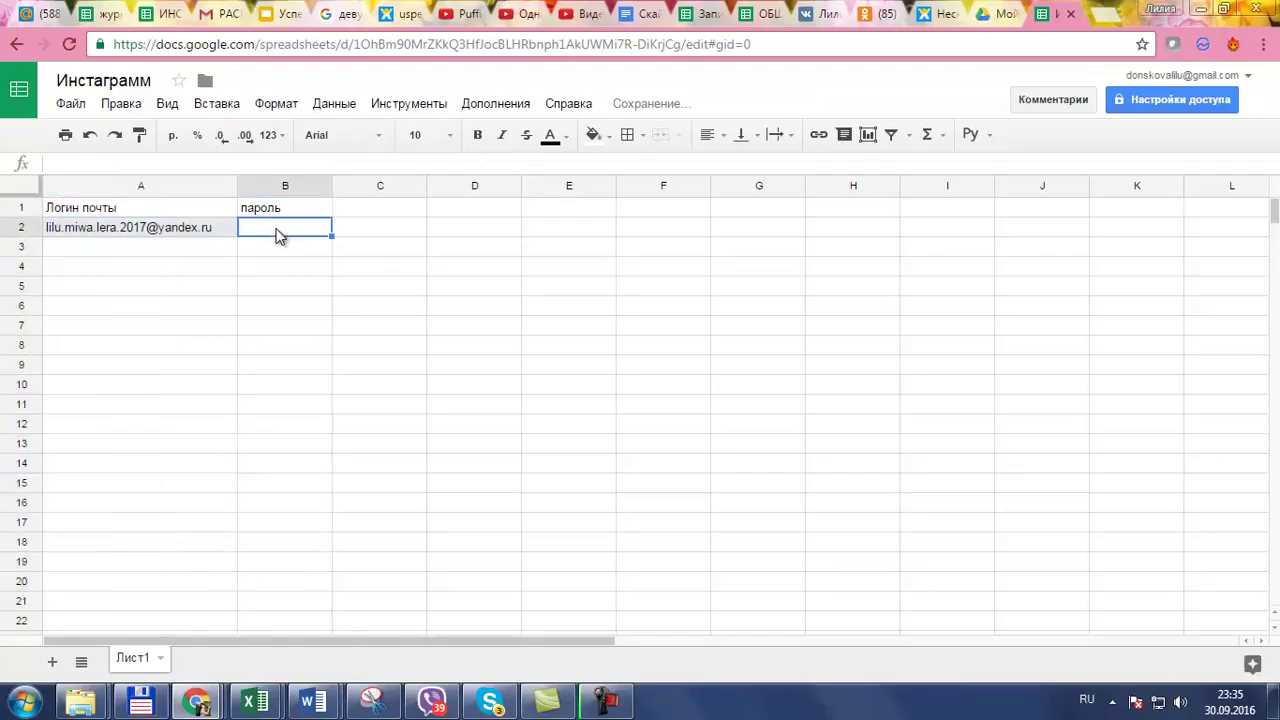
Format the heading row A1:J1 with a bright green fill, bold text and font size 12.
{"action": "left_click_drag", "start_coordinate": [160, 210], "coordinate": [1030, 216]}
{"action": "left_click", "coordinate": [594, 135]}
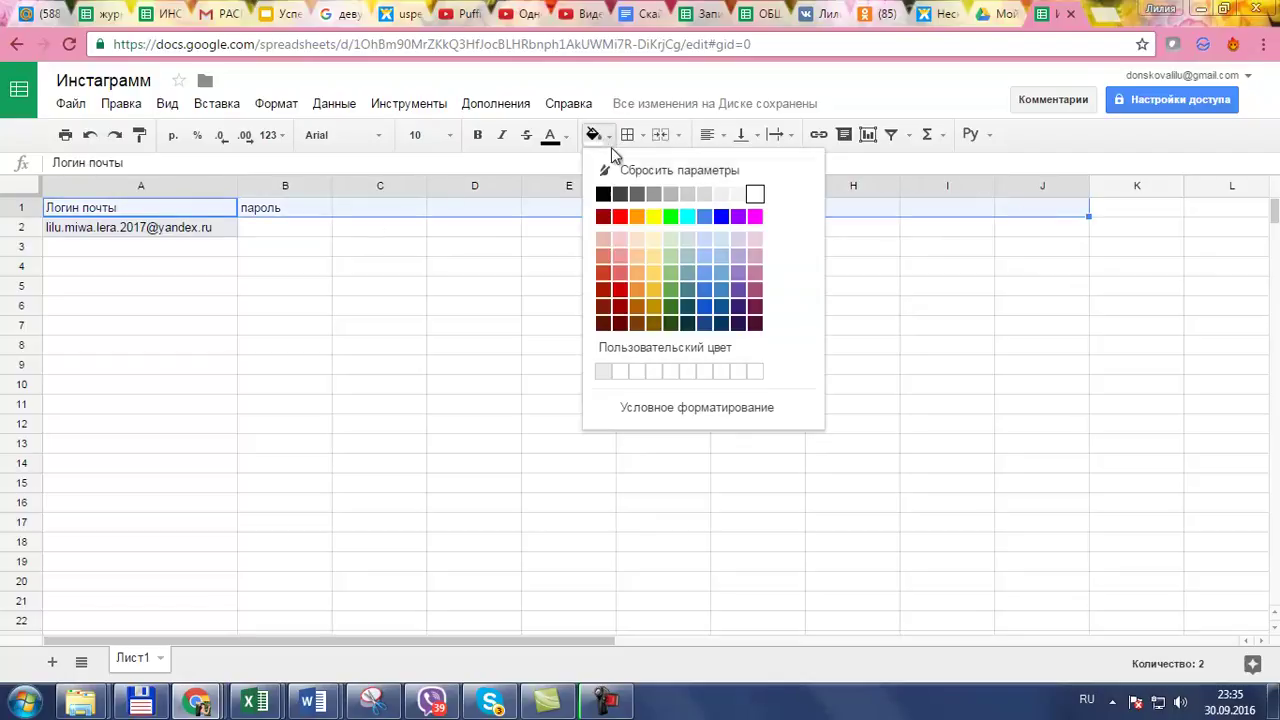
{"action": "left_click", "coordinate": [671, 217]}
{"action": "left_click", "coordinate": [477, 134]}
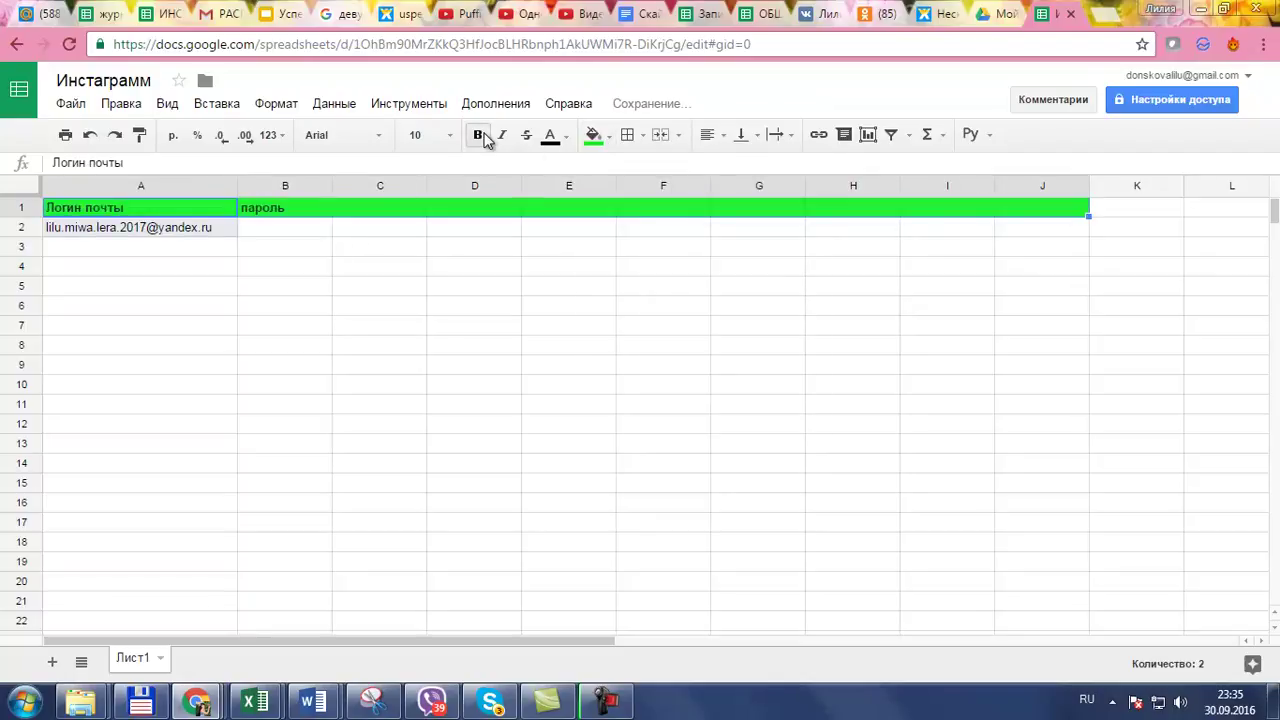
{"action": "left_click", "coordinate": [442, 137]}
{"action": "left_click", "coordinate": [436, 317]}
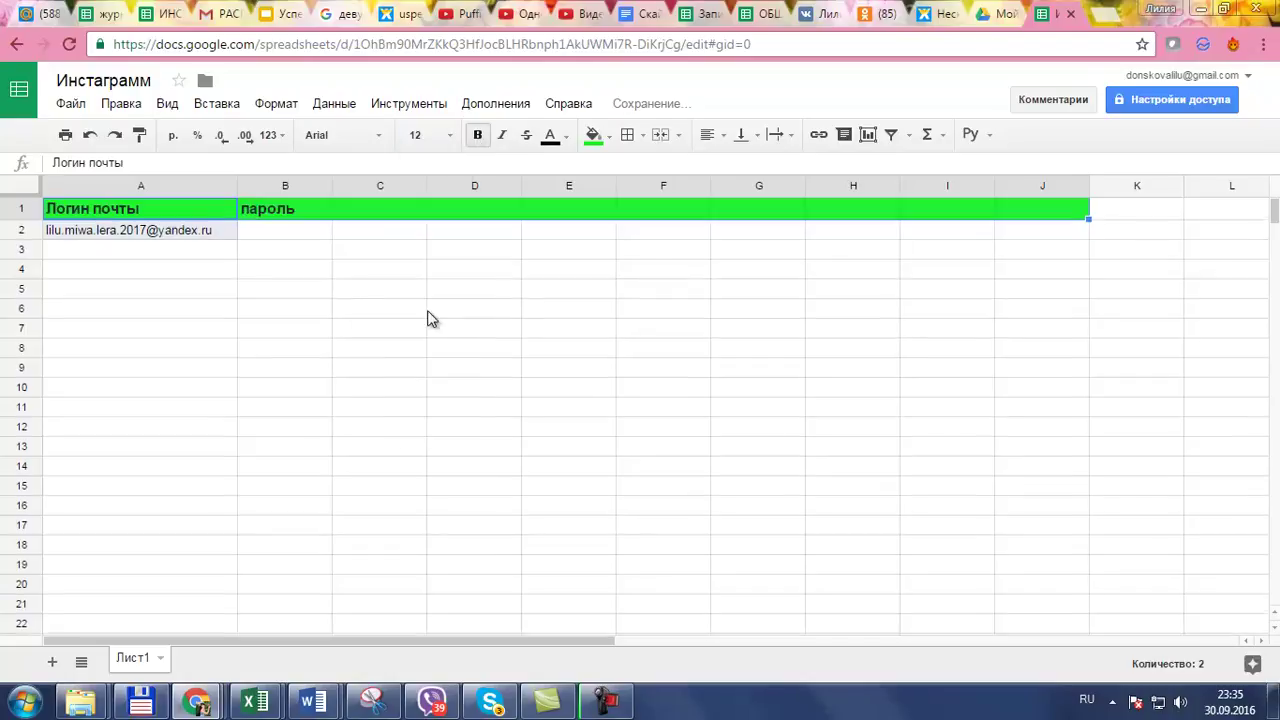
{"action": "left_click", "coordinate": [296, 257]}
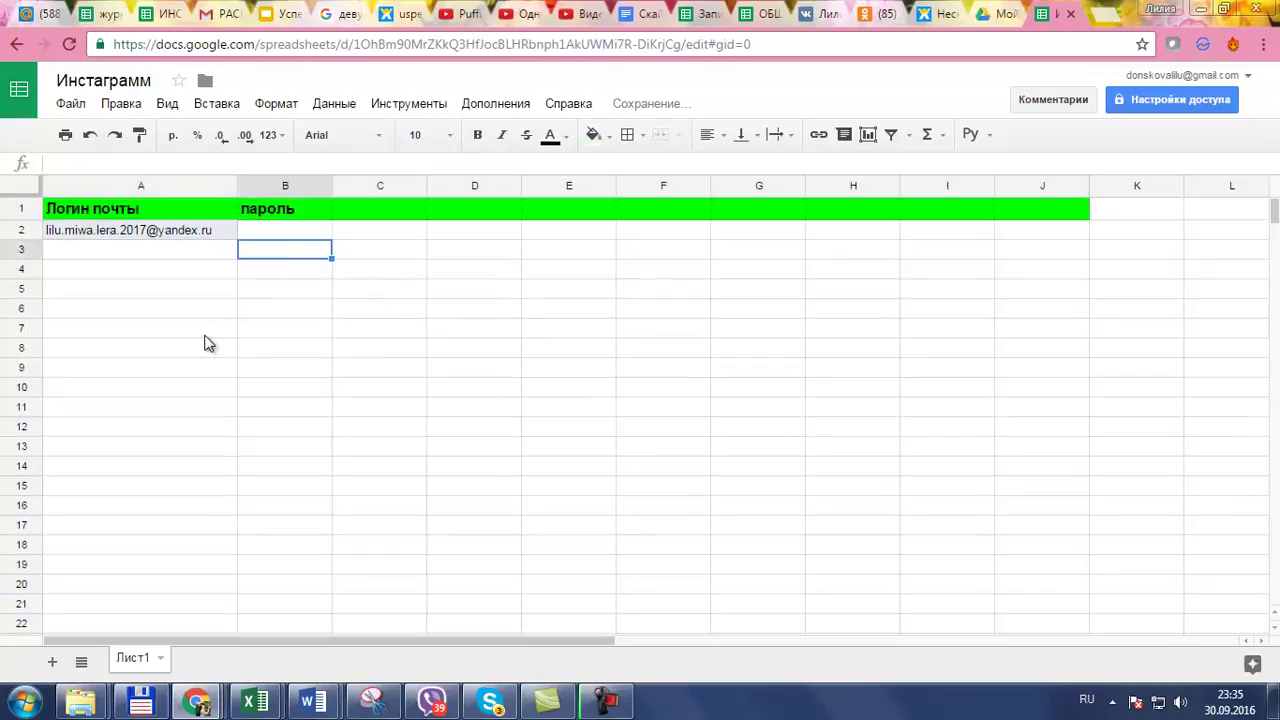
Apply all borders to the table range from A1 to J22.
{"action": "left_click_drag", "start_coordinate": [140, 210], "coordinate": [1062, 633]}
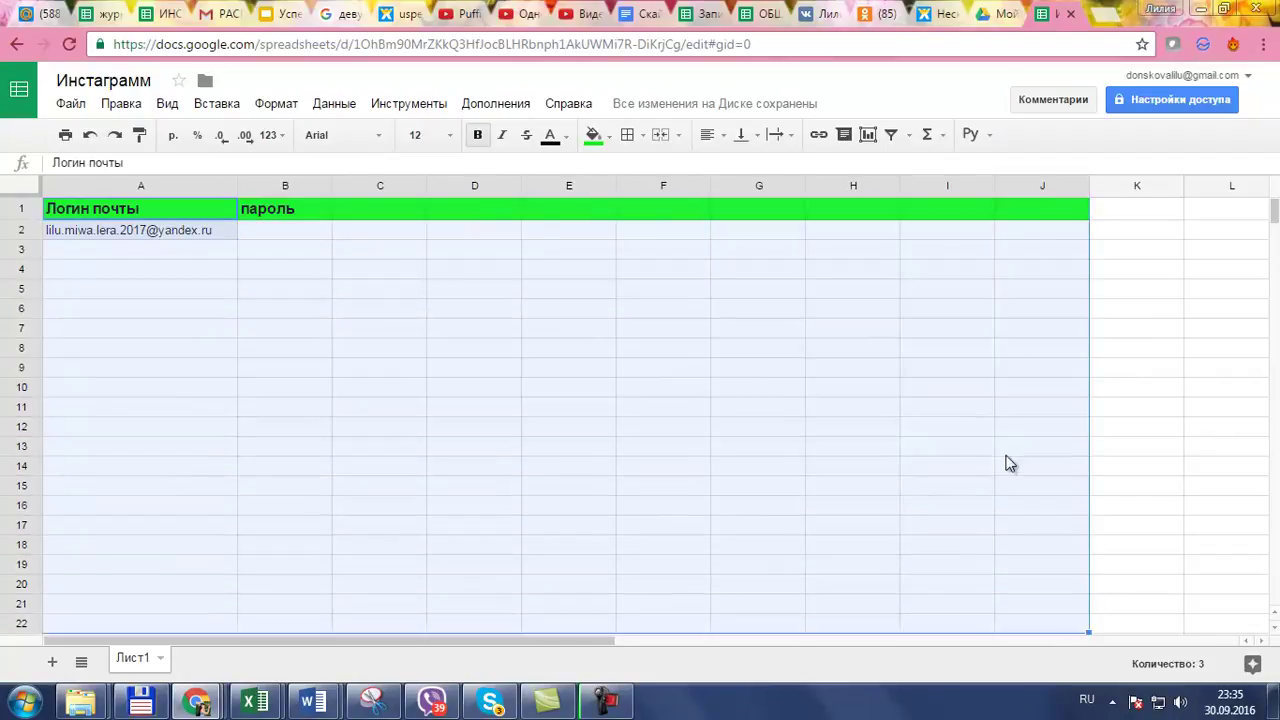
{"action": "left_click", "coordinate": [630, 137]}
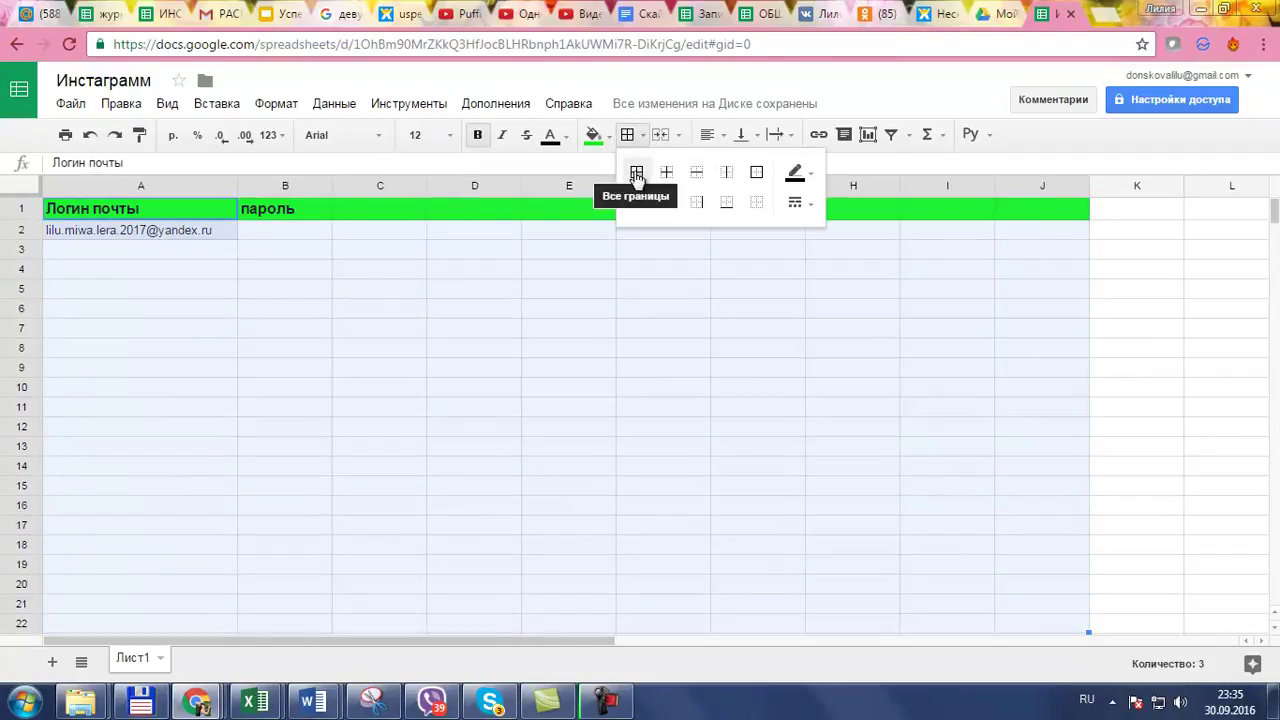
{"action": "left_click", "coordinate": [636, 174]}
{"action": "left_click", "coordinate": [580, 365]}
{"action": "left_click", "coordinate": [197, 297]}
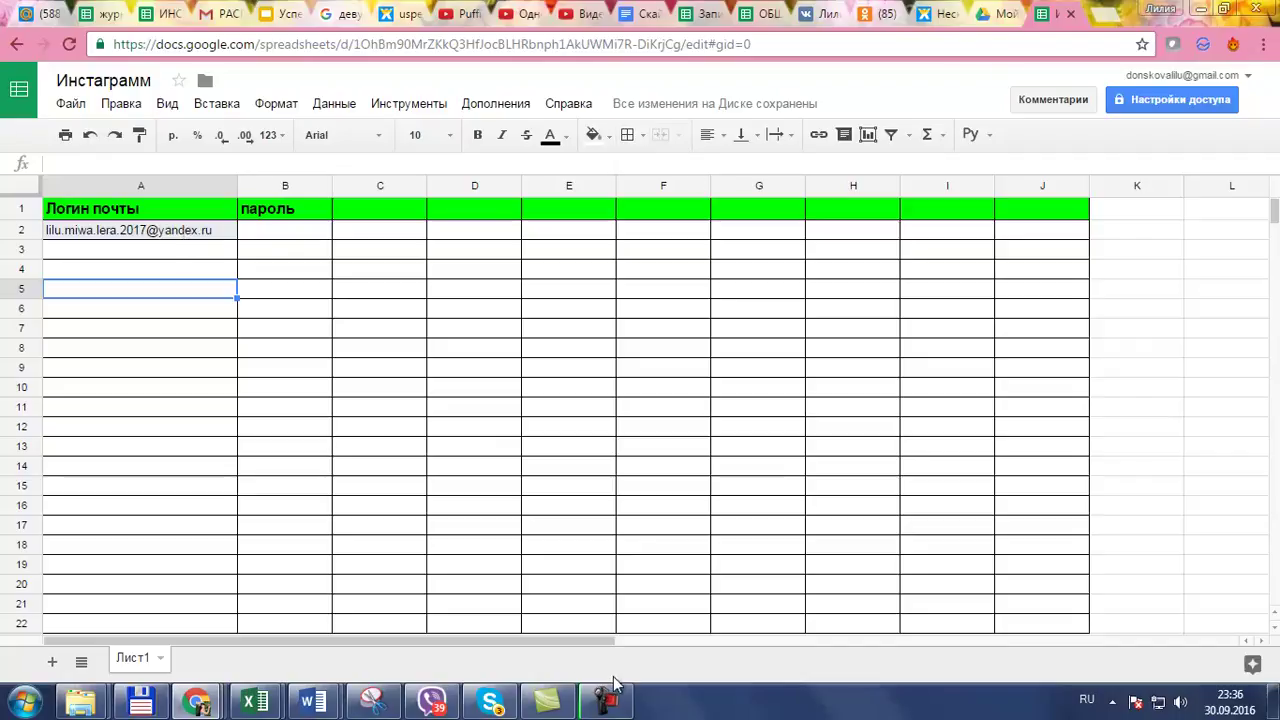
Switch back to the new Yandex mailbox and open the list of e-mail addresses in the account's Passport.
{"action": "mouse_move", "coordinate": [197, 702]}
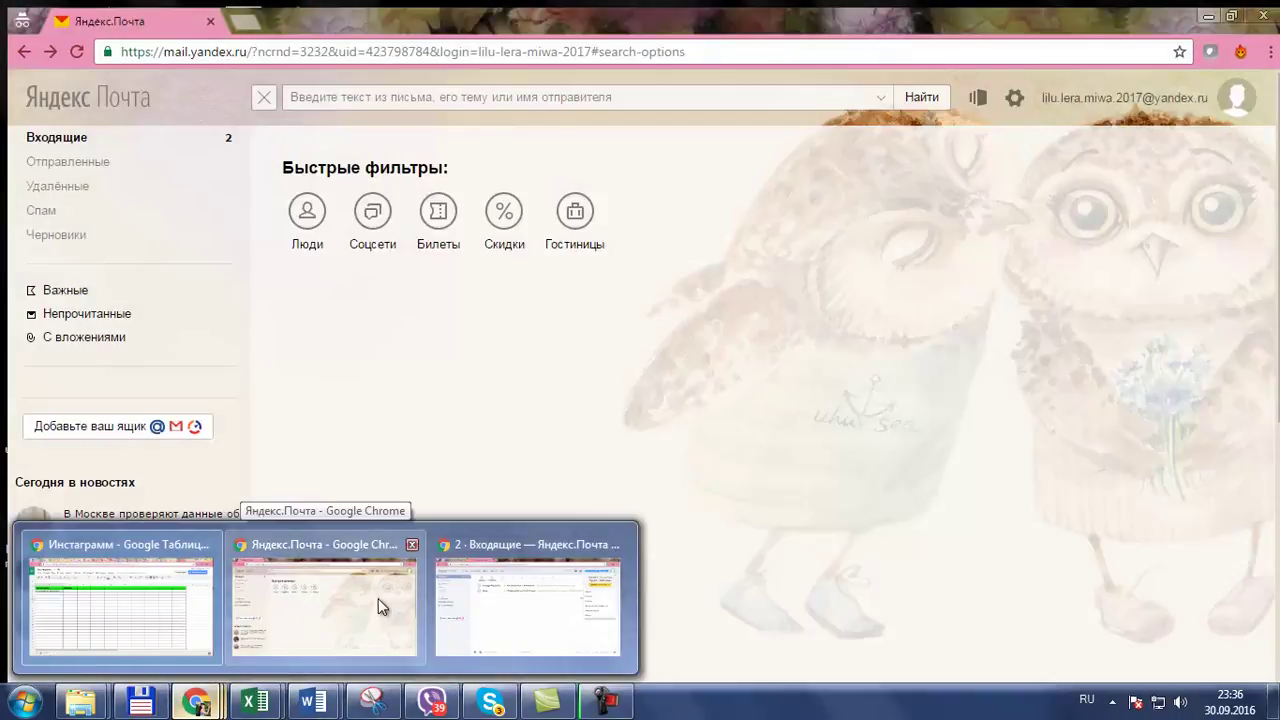
{"action": "left_click", "coordinate": [517, 604]}
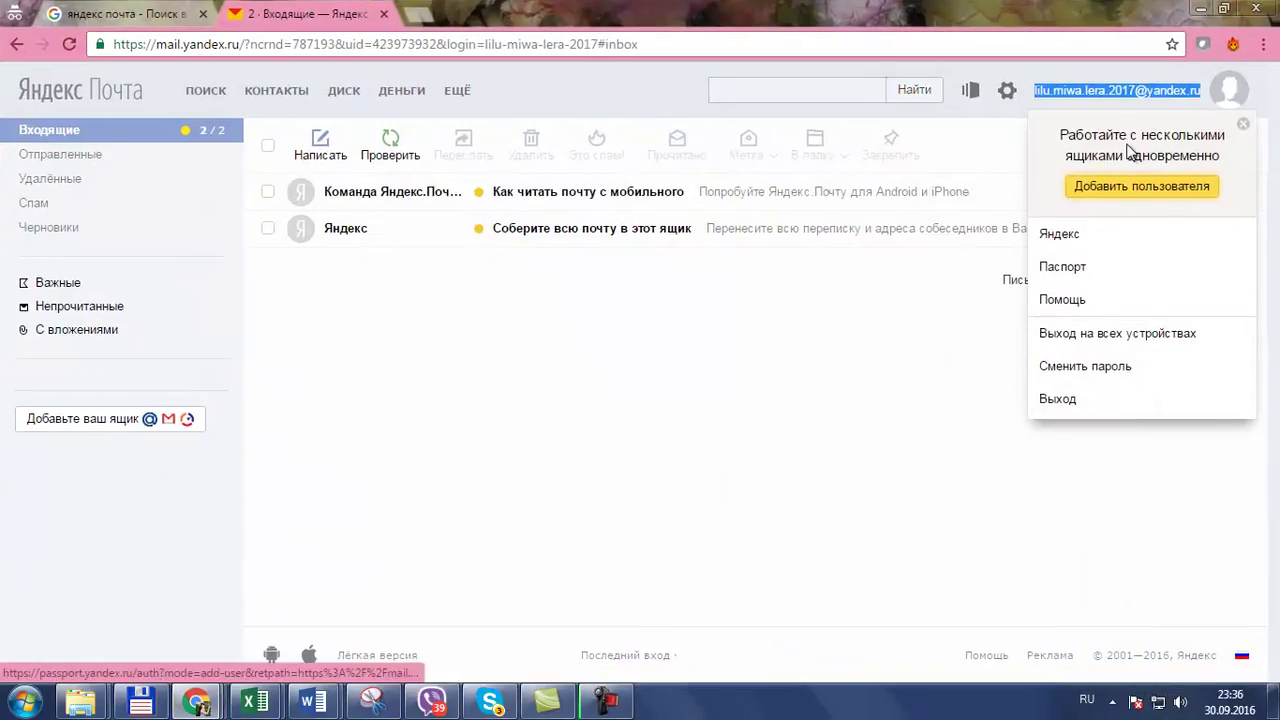
{"action": "left_click", "coordinate": [1118, 100]}
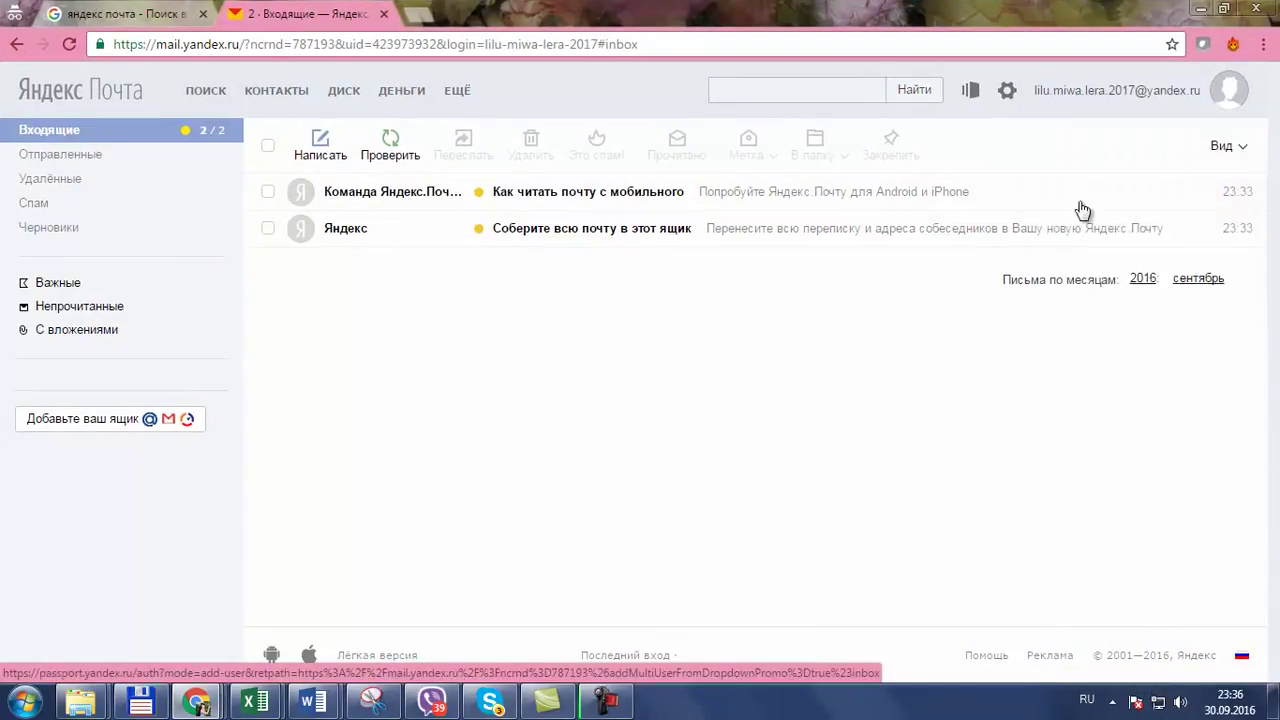
{"action": "left_click", "coordinate": [1166, 94]}
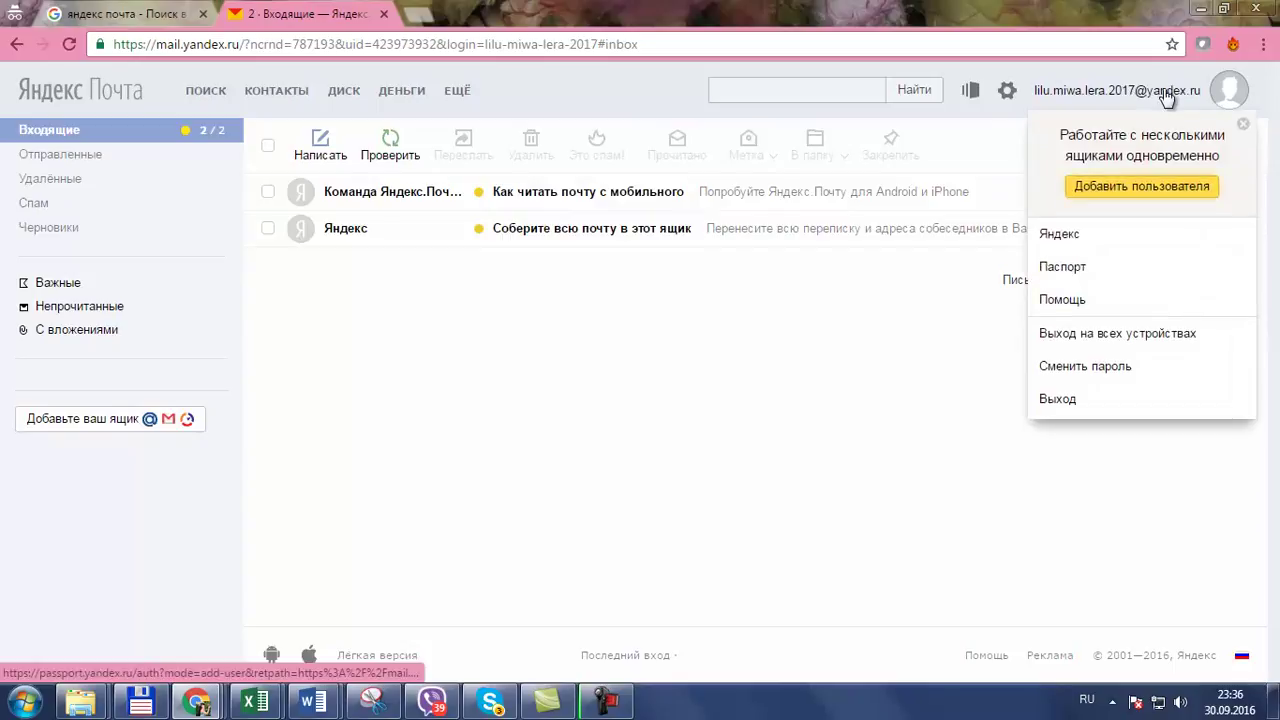
{"action": "left_click", "coordinate": [1062, 267]}
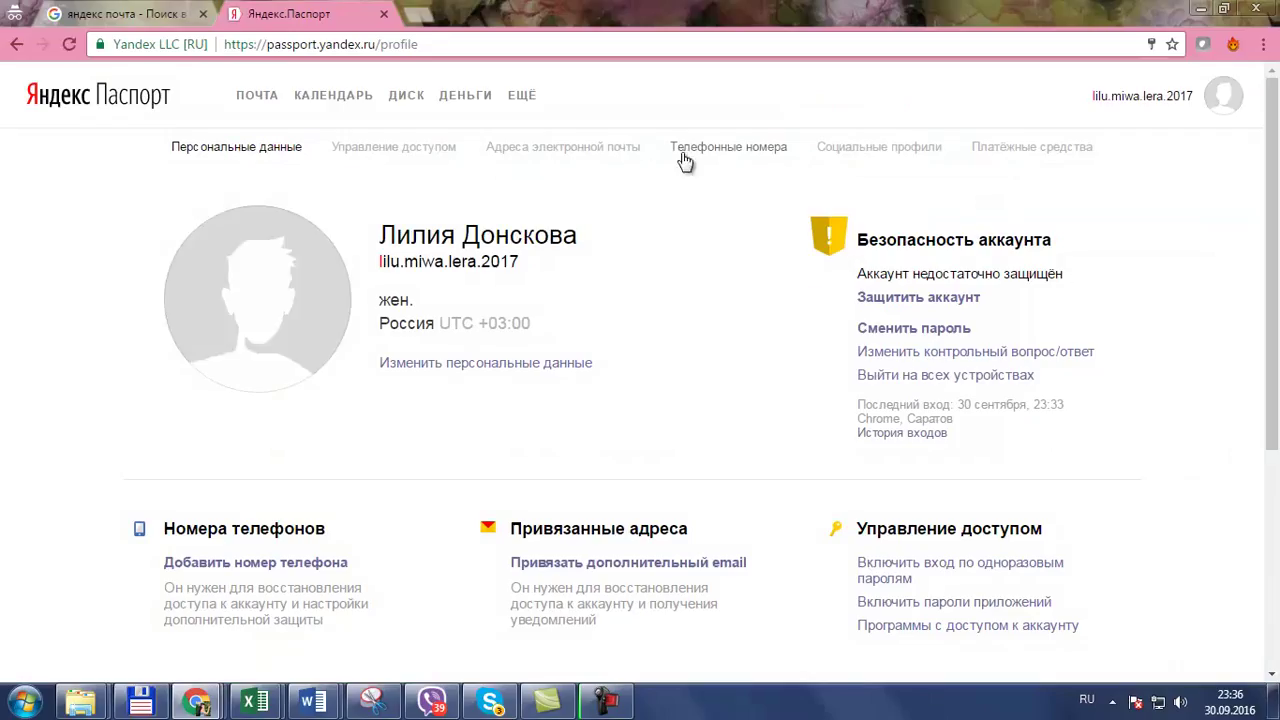
{"action": "left_click", "coordinate": [567, 155]}
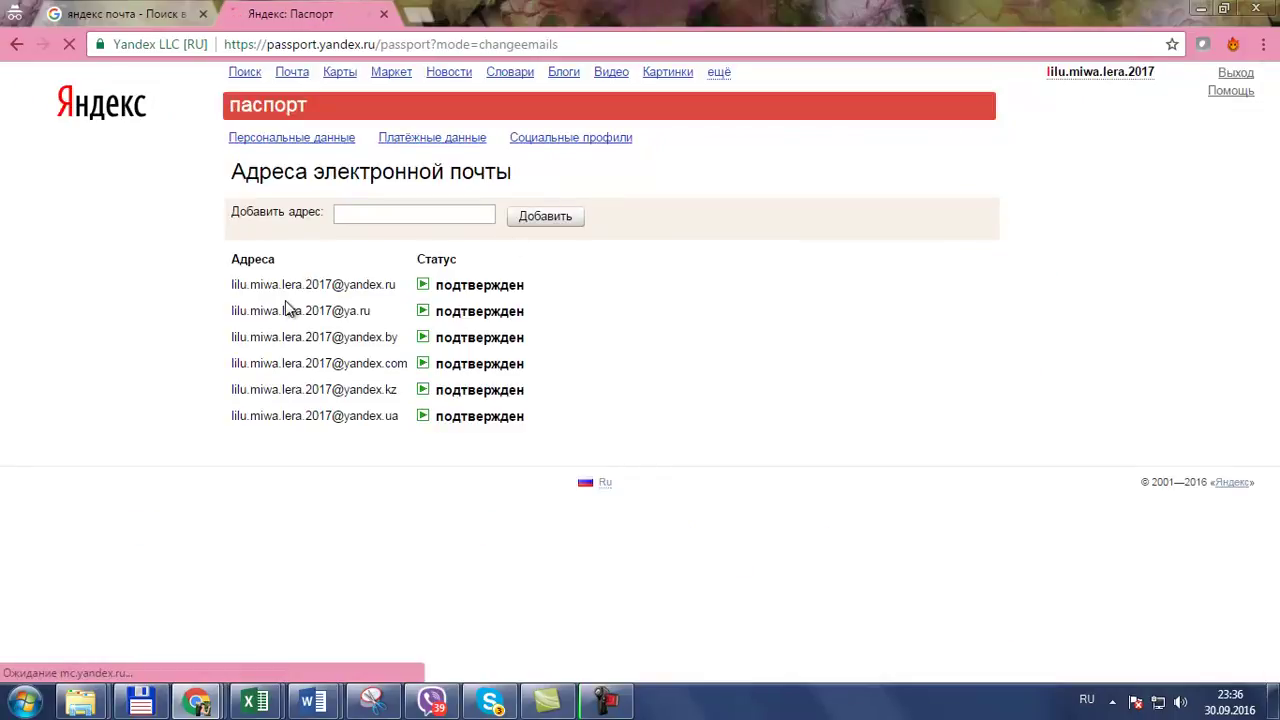
Examine the mailbox's yandex.ru and ya.ru address variants and return to the "Инстаграмм" spreadsheet in Google Sheets.
{"action": "left_click_drag", "start_coordinate": [234, 288], "coordinate": [402, 290]}
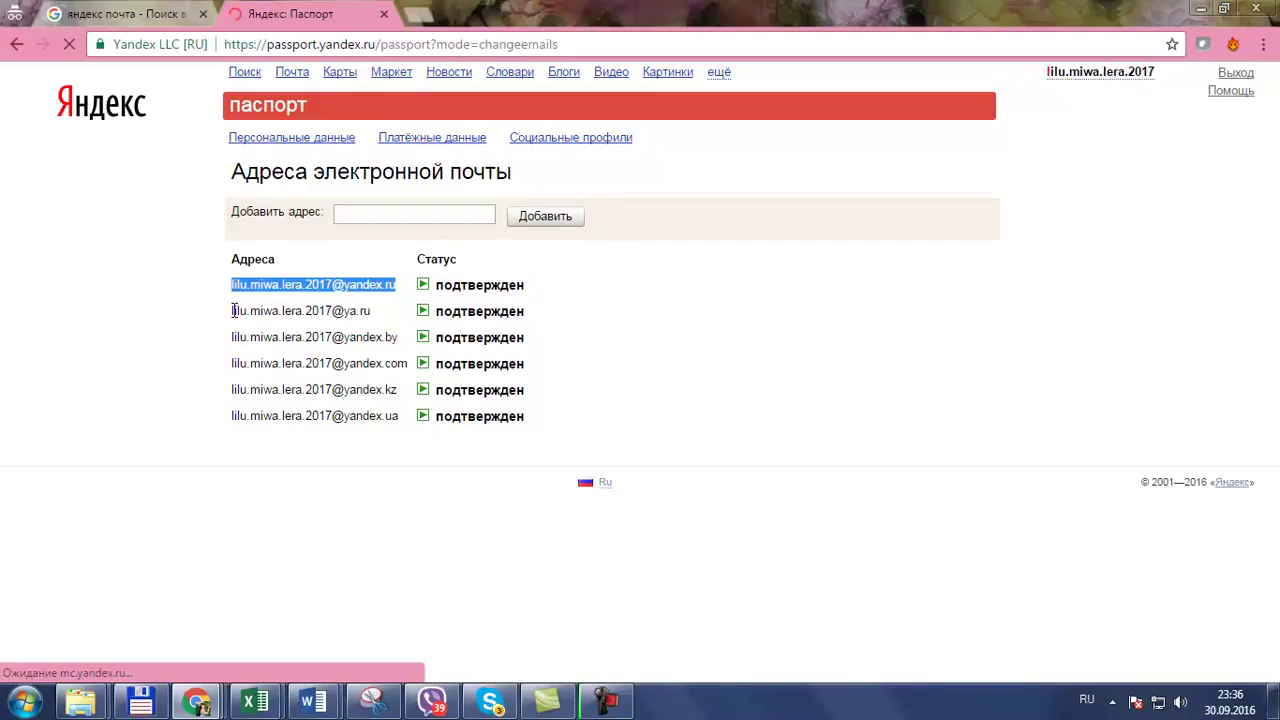
{"action": "left_click_drag", "start_coordinate": [234, 311], "coordinate": [282, 318]}
{"action": "left_click", "coordinate": [364, 313]}
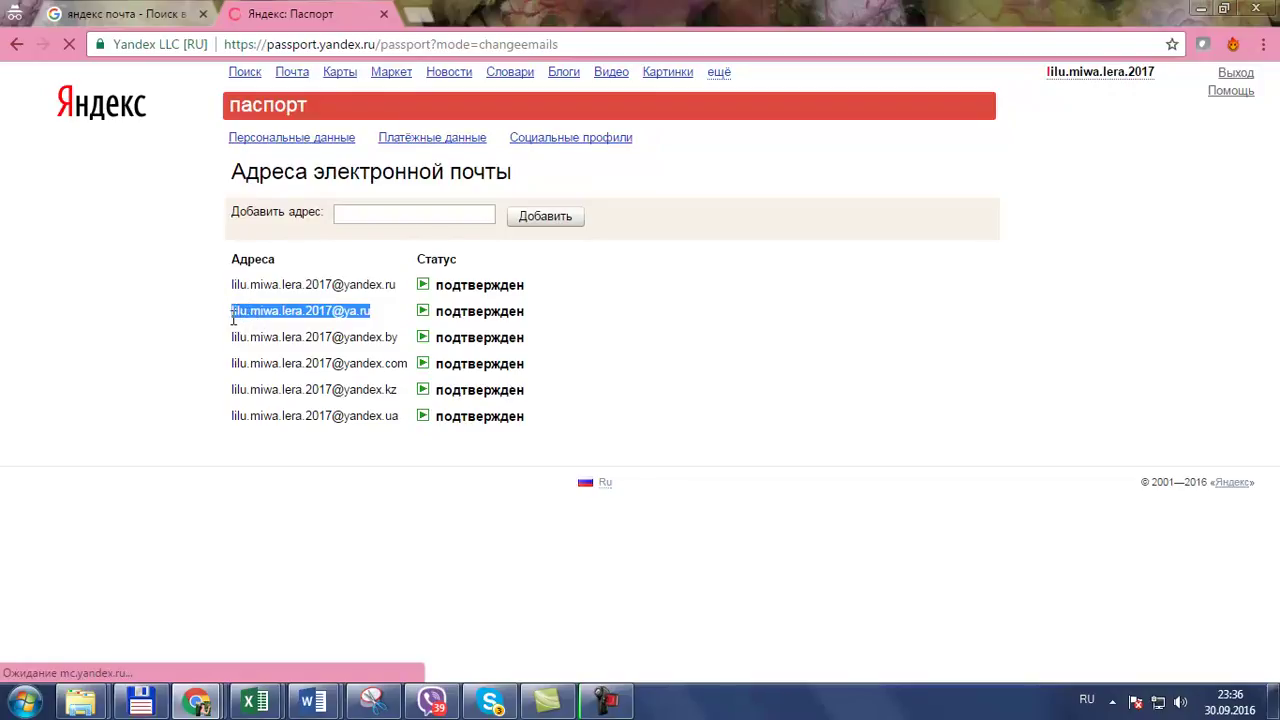
{"action": "left_click", "coordinate": [196, 702]}
{"action": "left_click", "coordinate": [198, 617]}
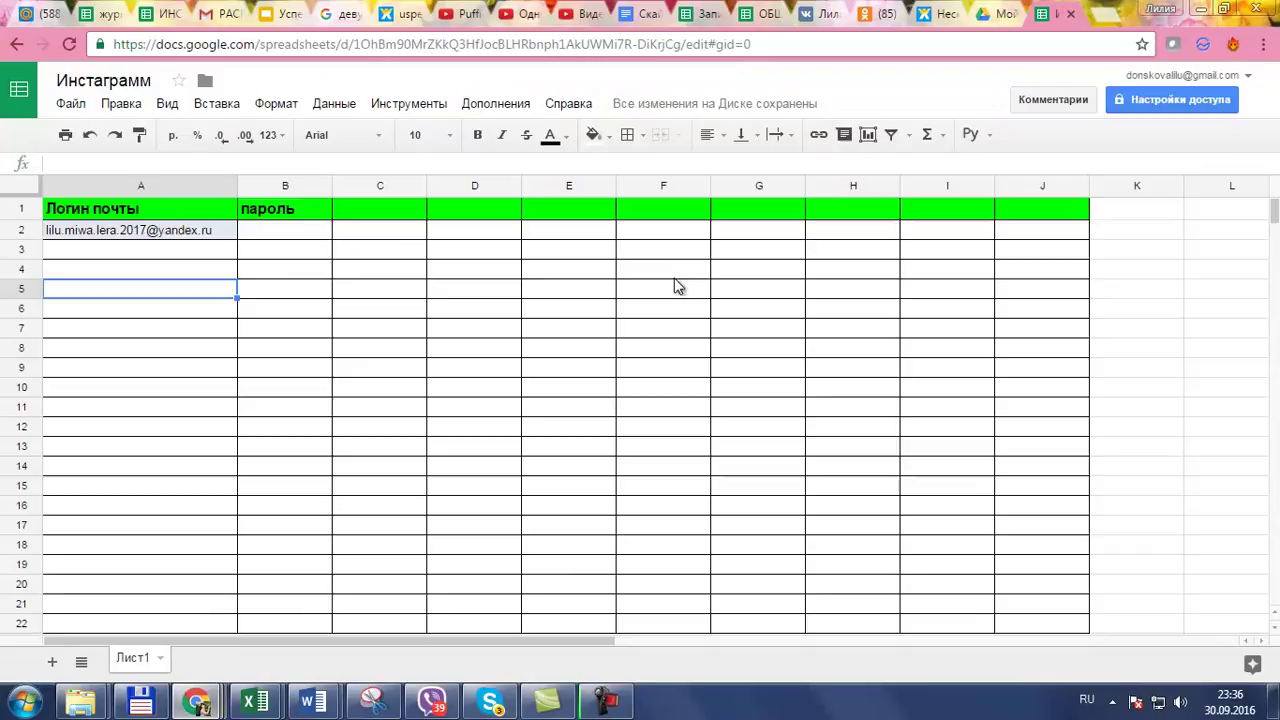
Paste the mailbox's ya.ru address into A3, and copy its yandex.by address from the Yandex Passport page into A4.
{"action": "left_click", "coordinate": [166, 252]}
{"action": "key", "text": "ctrl+v"}
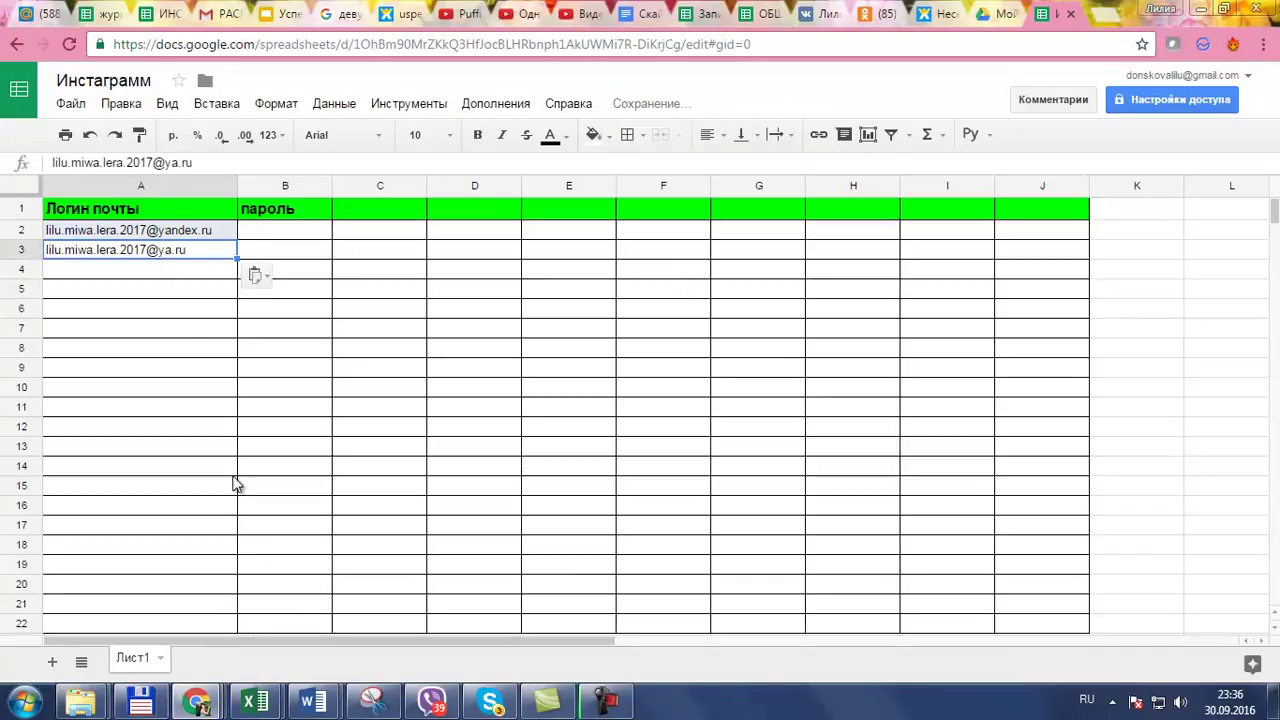
{"action": "left_click", "coordinate": [196, 702]}
{"action": "left_click", "coordinate": [520, 575]}
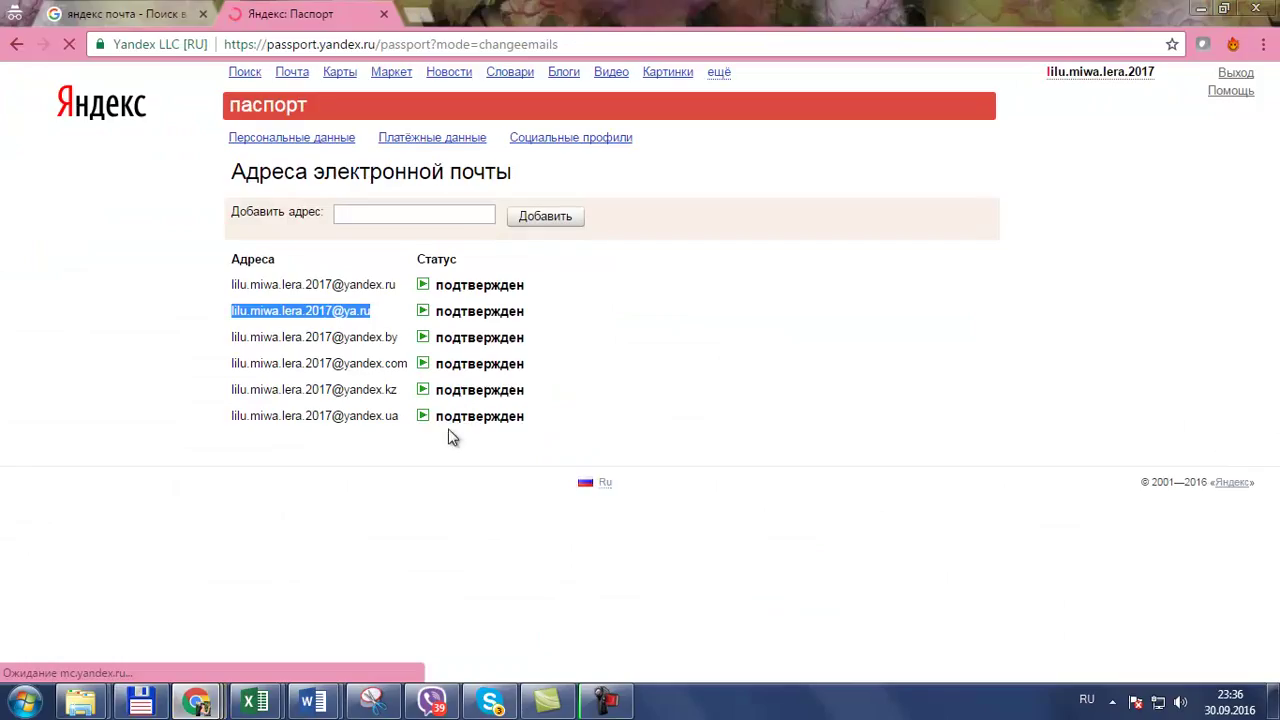
{"action": "left_click_drag", "start_coordinate": [231, 350], "coordinate": [303, 343]}
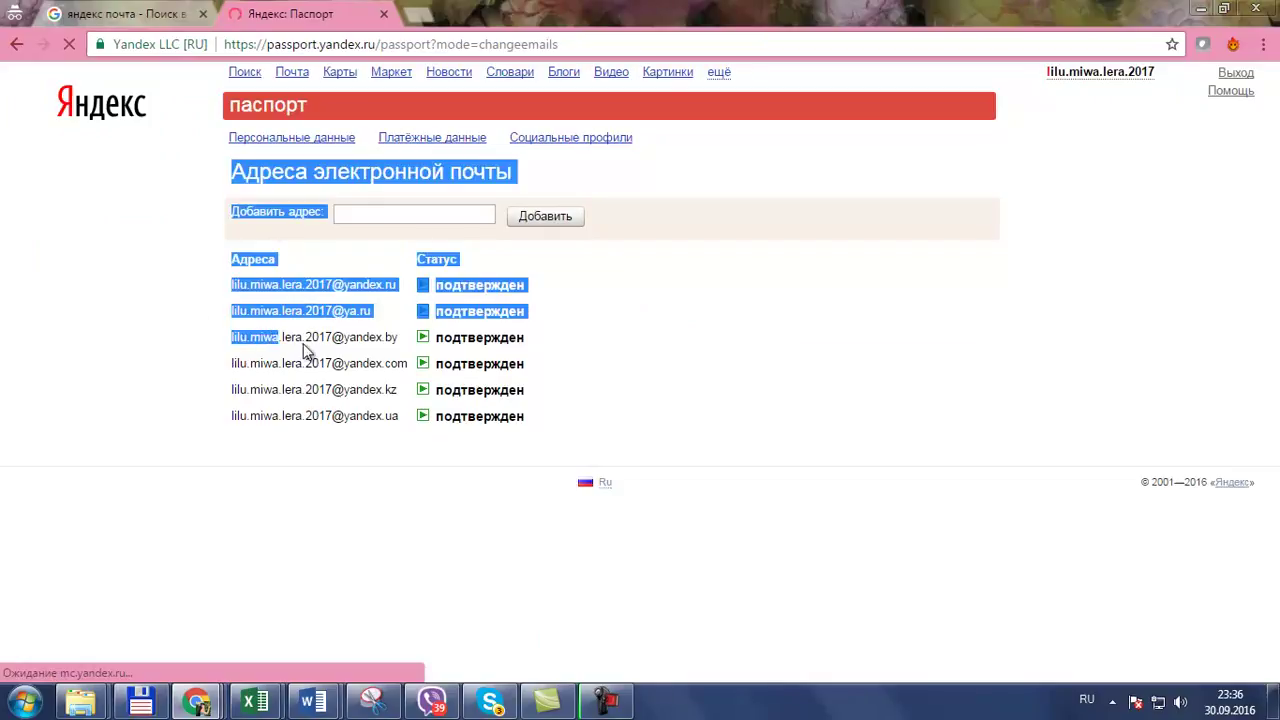
{"action": "left_click", "coordinate": [398, 343]}
{"action": "left_click_drag", "start_coordinate": [395, 346], "coordinate": [237, 347]}
{"action": "key", "text": "ctrl+c"}
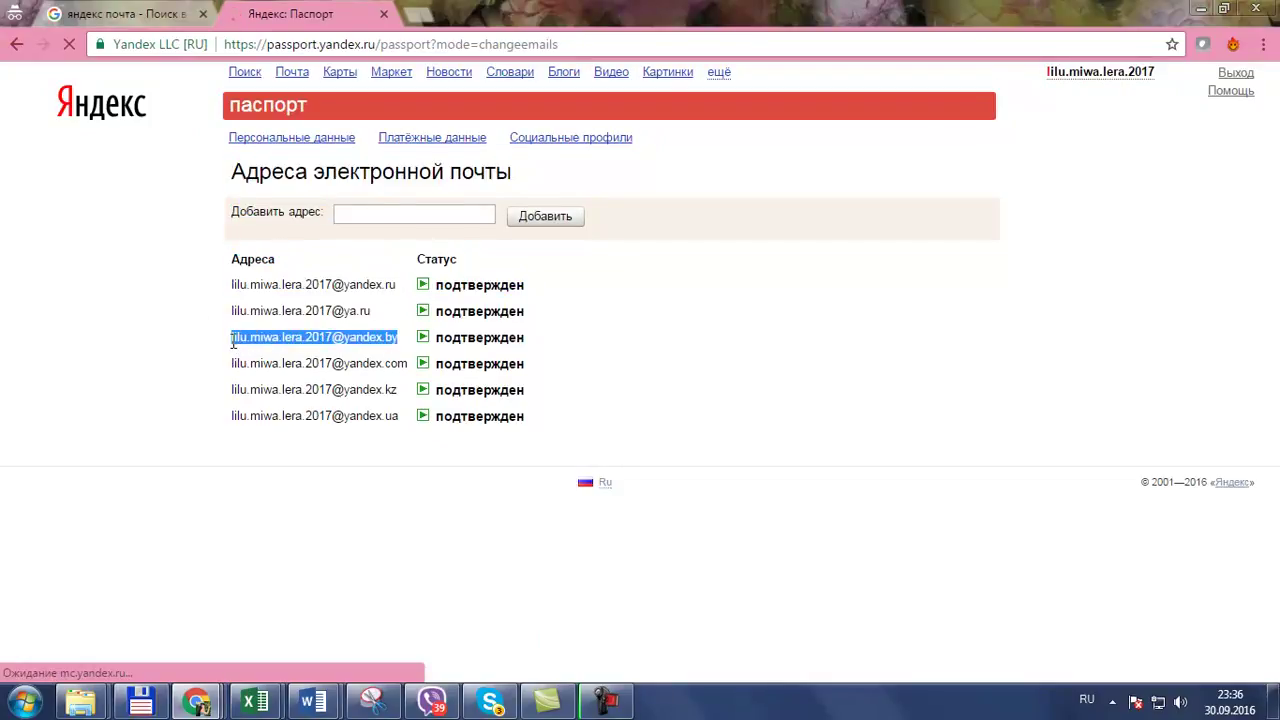
{"action": "left_click", "coordinate": [197, 702]}
{"action": "left_click", "coordinate": [100, 605]}
{"action": "left_click", "coordinate": [167, 276]}
{"action": "key", "text": "ctrl+v"}
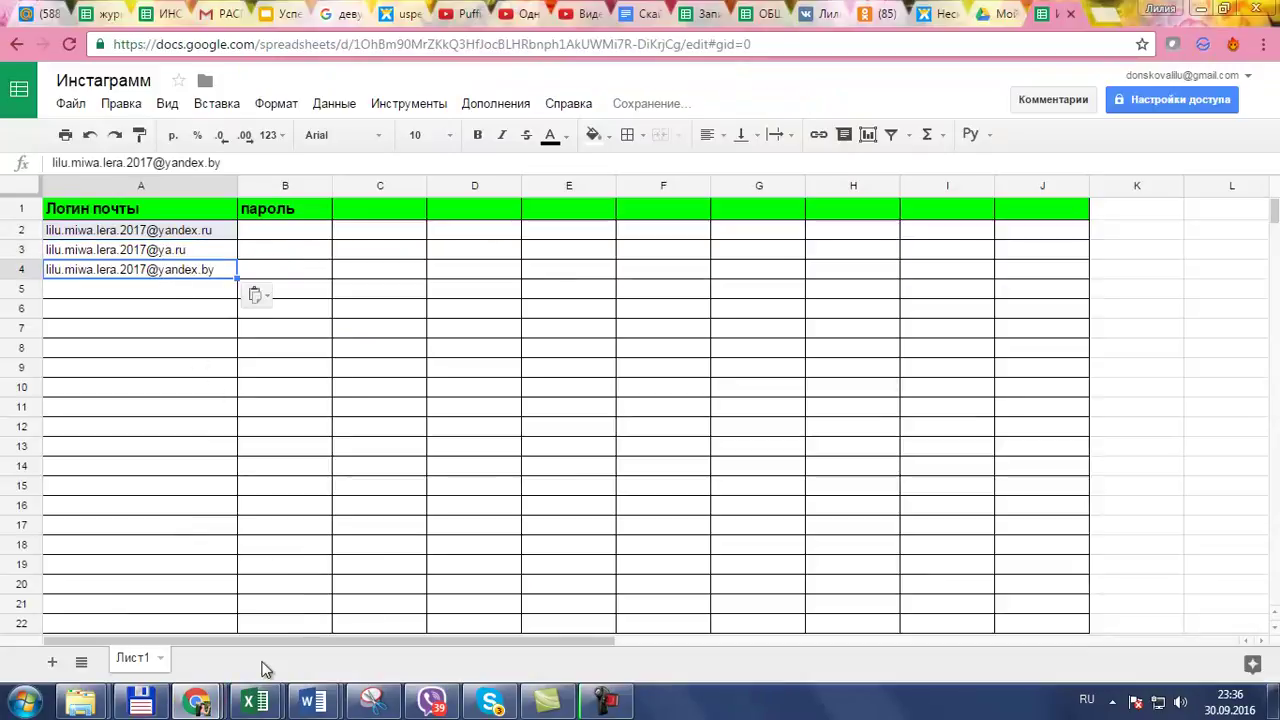
Copy the mailbox's yandex.com address from the Yandex Passport page into cell A5 of the "Инстаграмм" spreadsheet.
{"action": "left_click", "coordinate": [197, 702]}
{"action": "left_click", "coordinate": [510, 612]}
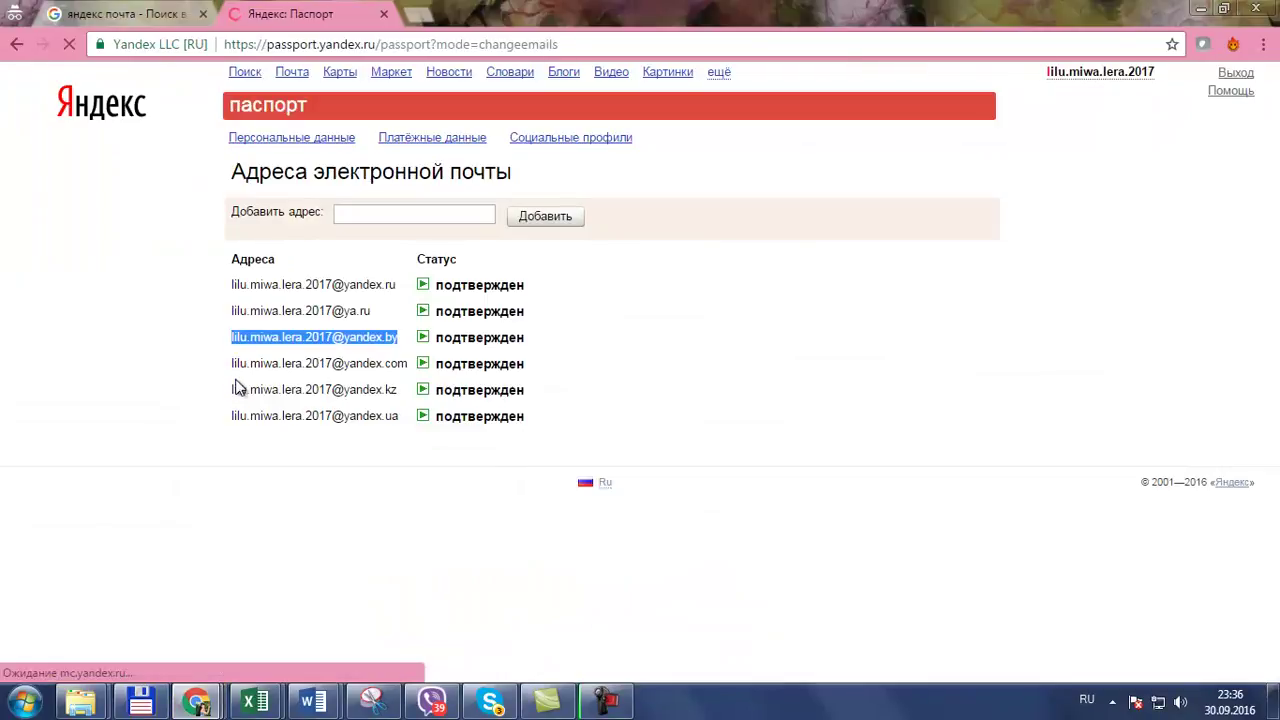
{"action": "left_click_drag", "start_coordinate": [407, 368], "coordinate": [235, 368]}
{"action": "key", "text": "ctrl+c"}
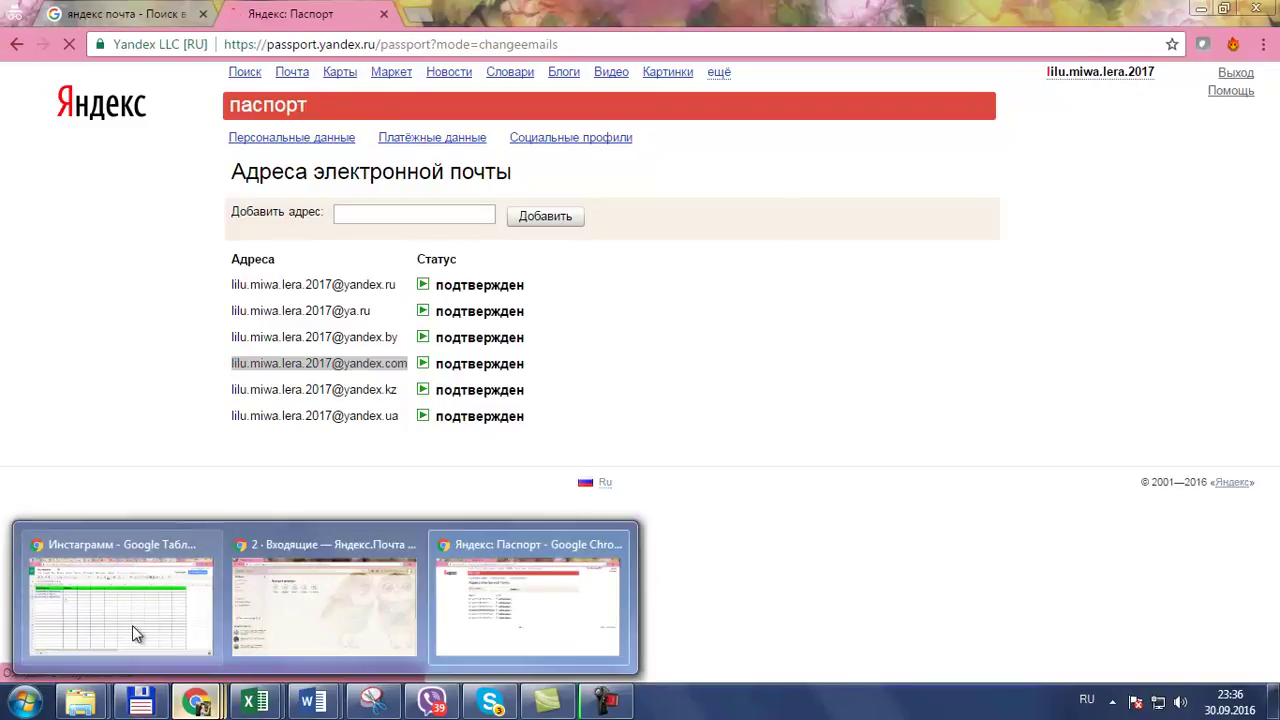
{"action": "left_click", "coordinate": [137, 643]}
{"action": "left_click", "coordinate": [155, 302]}
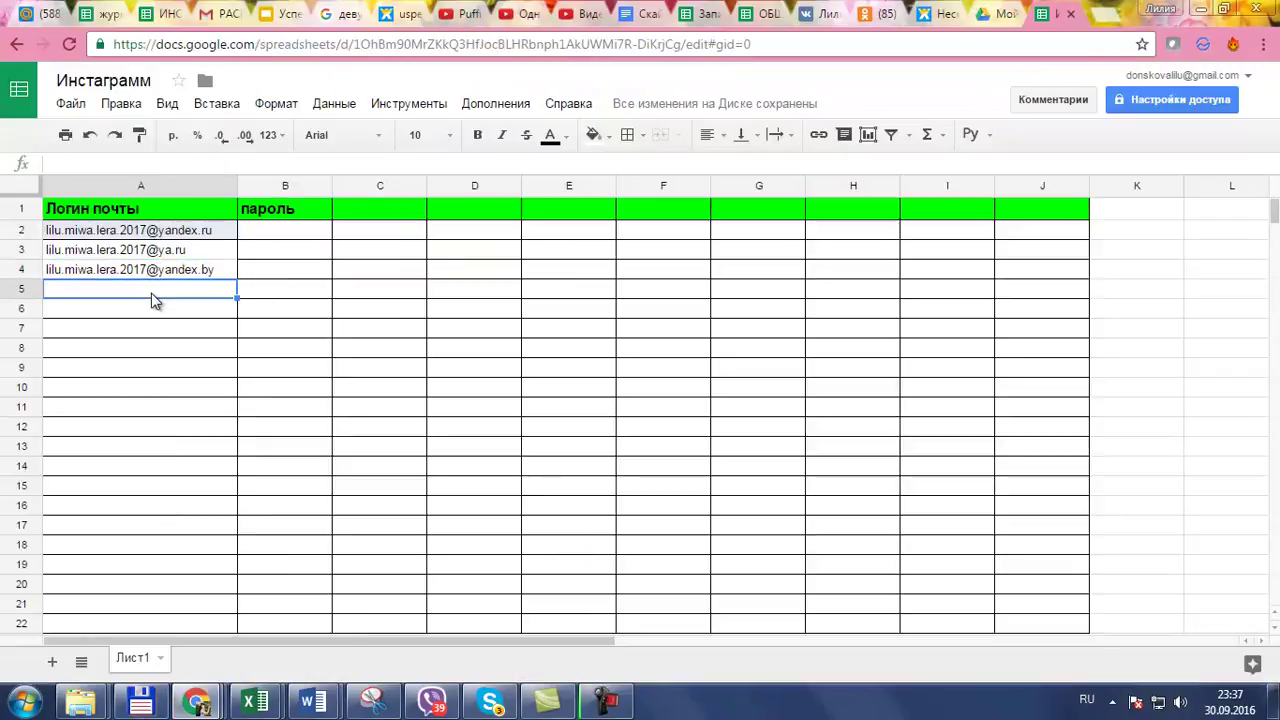
{"action": "key", "text": "ctrl+v"}
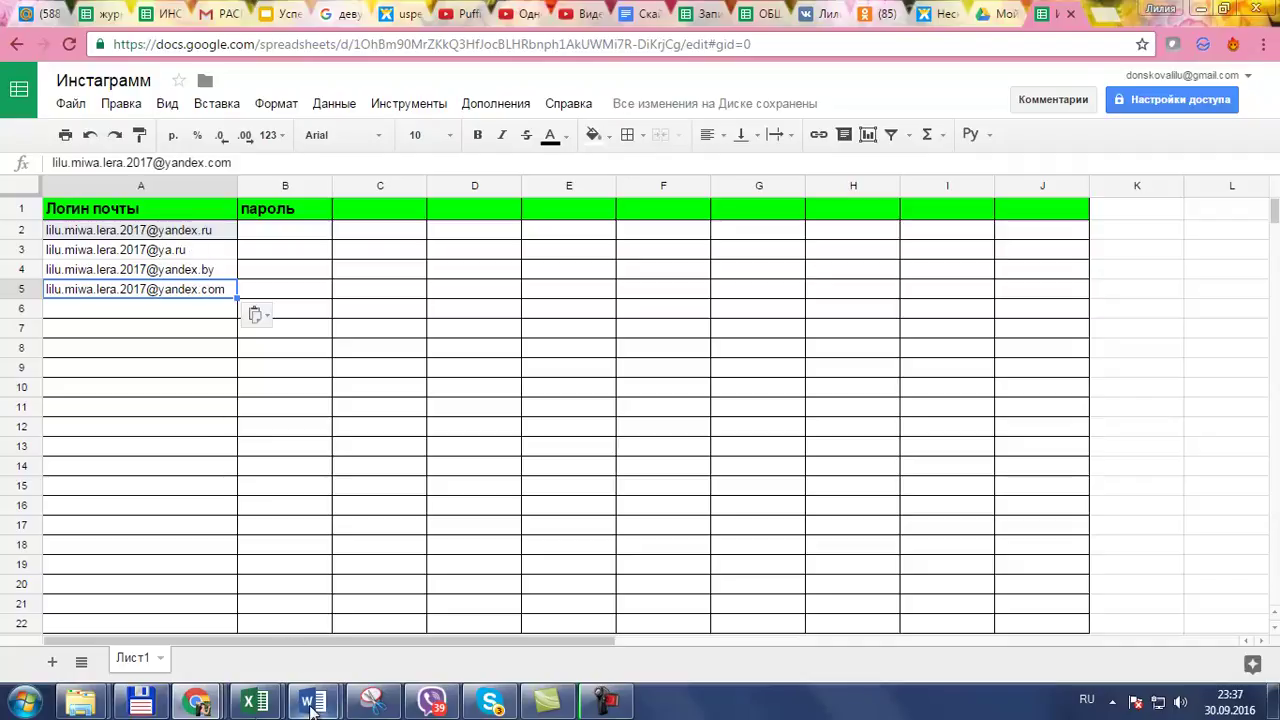
Copy the mailbox's yandex.kz address from the Yandex Passport page into cell A6 of the "Инстаграмм" spreadsheet.
{"action": "mouse_move", "coordinate": [197, 702]}
{"action": "left_click", "coordinate": [566, 617]}
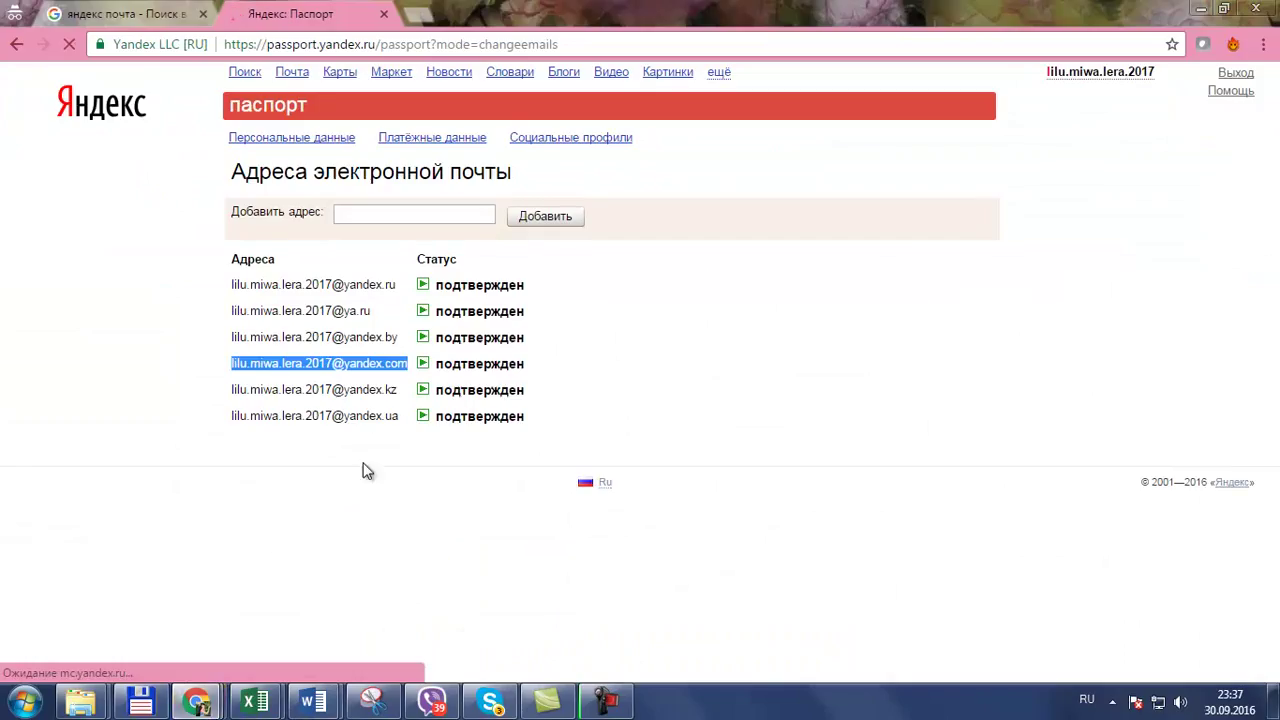
{"action": "left_click_drag", "start_coordinate": [396, 394], "coordinate": [233, 392]}
{"action": "key", "text": "ctrl+c"}
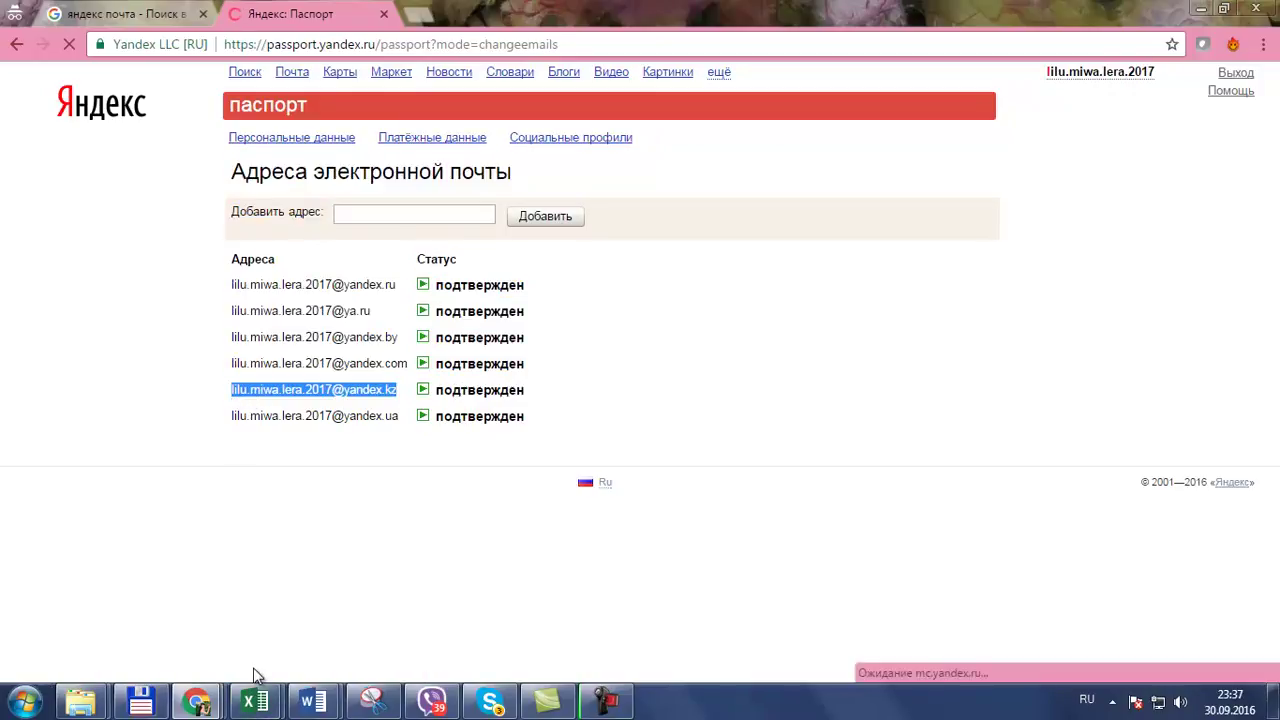
{"action": "left_click", "coordinate": [199, 704]}
{"action": "left_click", "coordinate": [146, 615]}
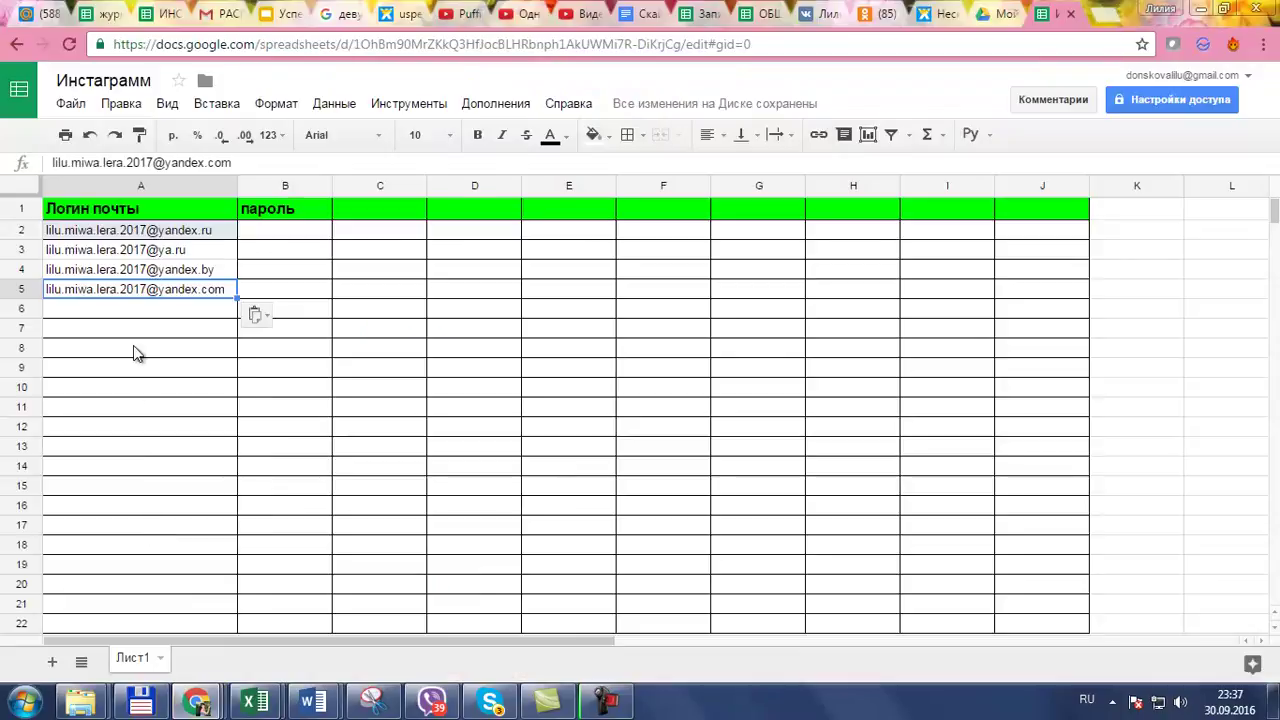
{"action": "left_click", "coordinate": [133, 313]}
{"action": "key", "text": "ctrl+v"}
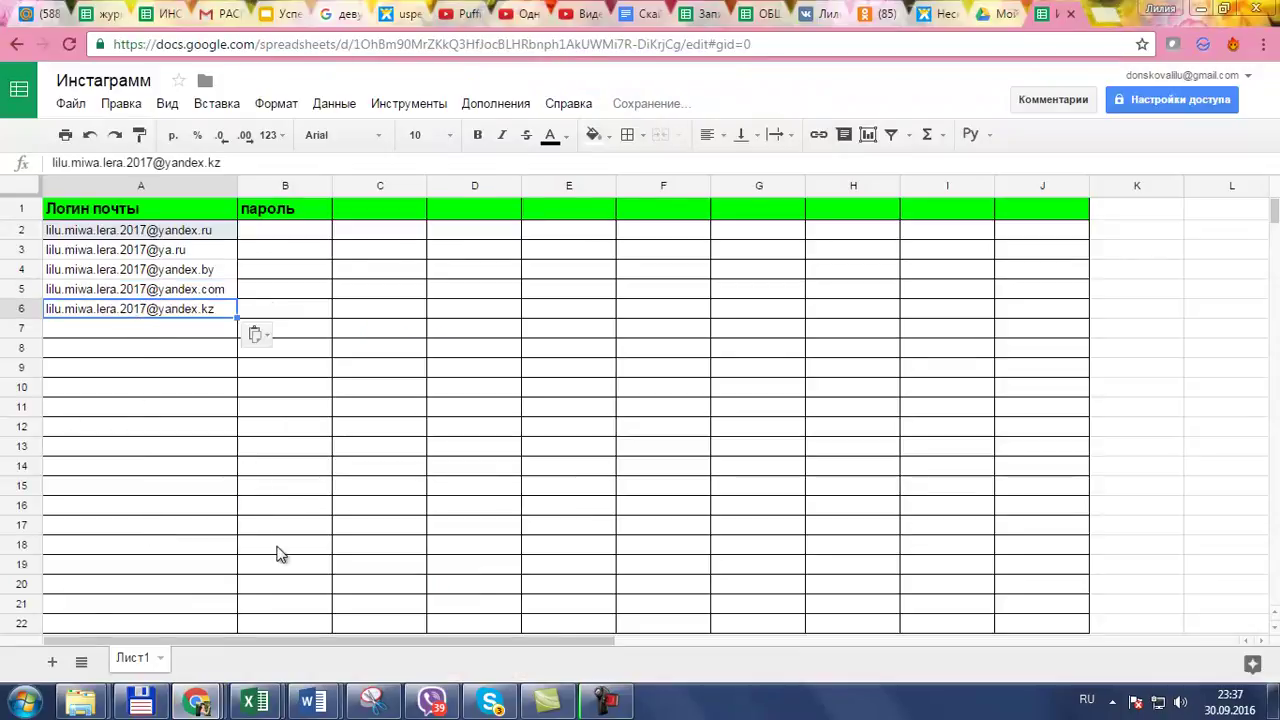
Copy the mailbox's yandex.ua address from the Yandex Passport page into cell A7 of the "Инстаграмм" spreadsheet.
{"action": "left_click", "coordinate": [199, 704]}
{"action": "left_click", "coordinate": [449, 612]}
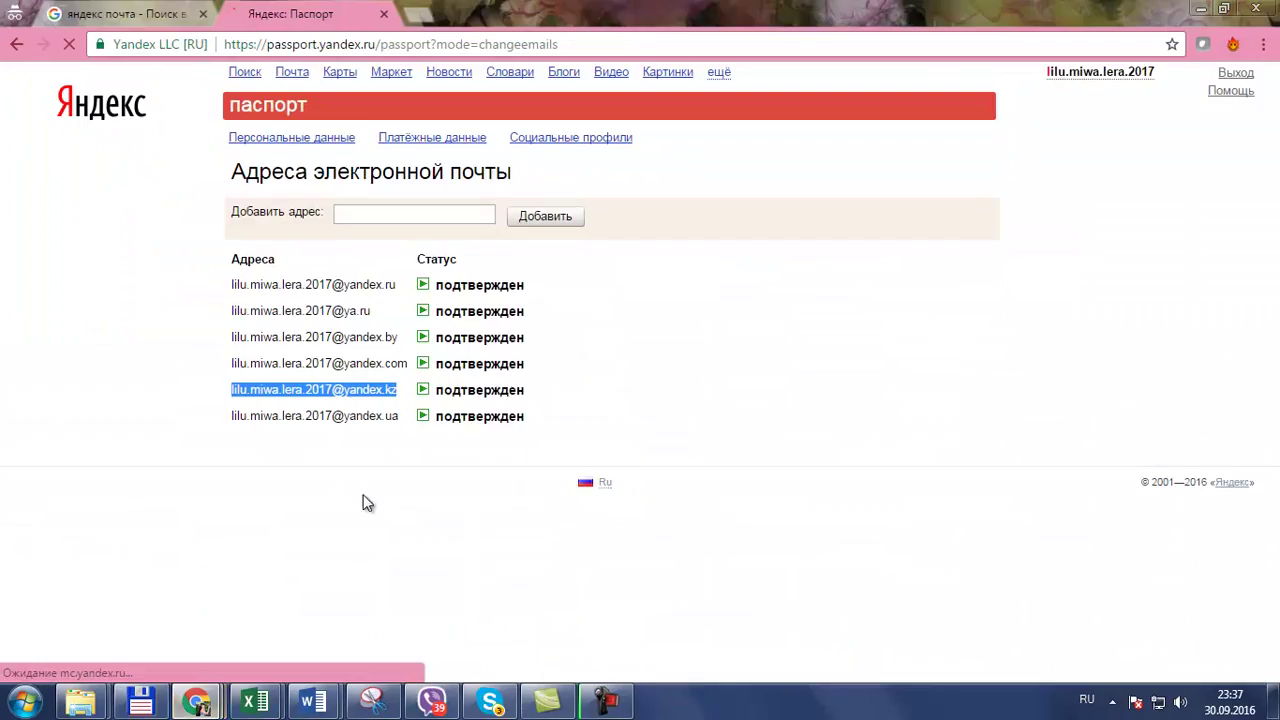
{"action": "left_click_drag", "start_coordinate": [398, 424], "coordinate": [236, 423]}
{"action": "key", "text": "ctrl+c"}
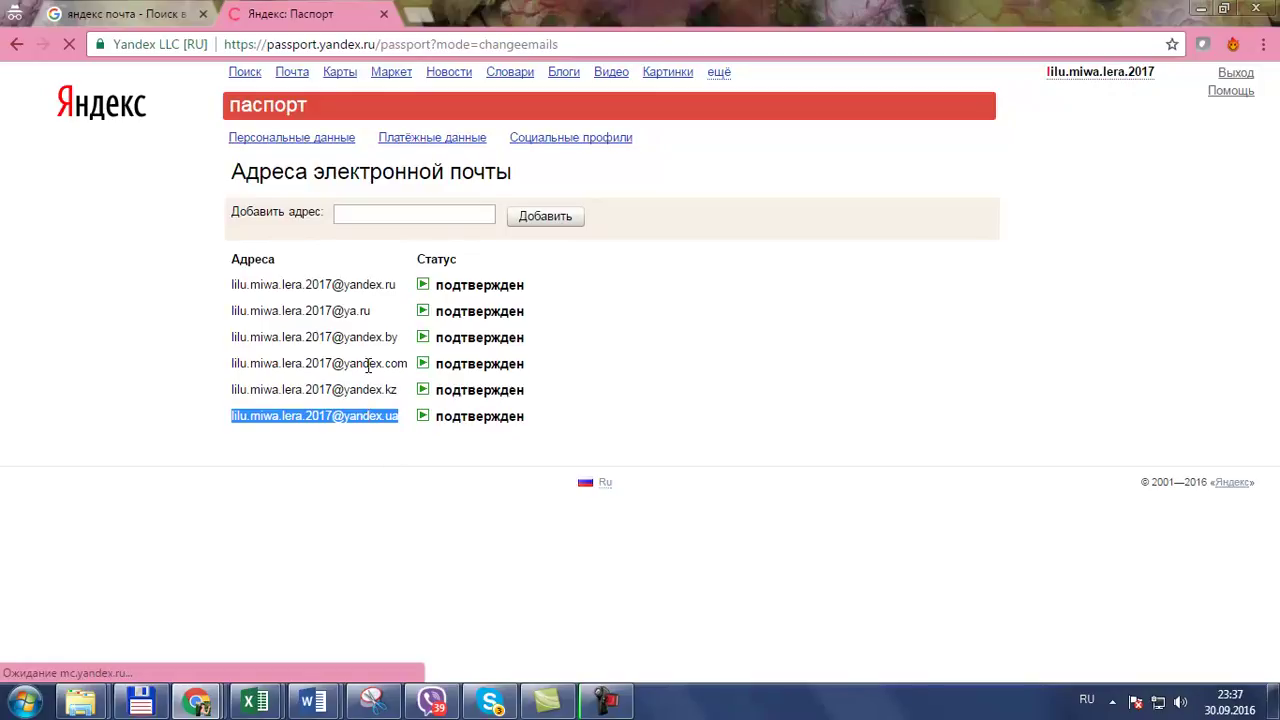
{"action": "left_click", "coordinate": [192, 701]}
{"action": "left_click", "coordinate": [146, 620]}
{"action": "left_click", "coordinate": [167, 331]}
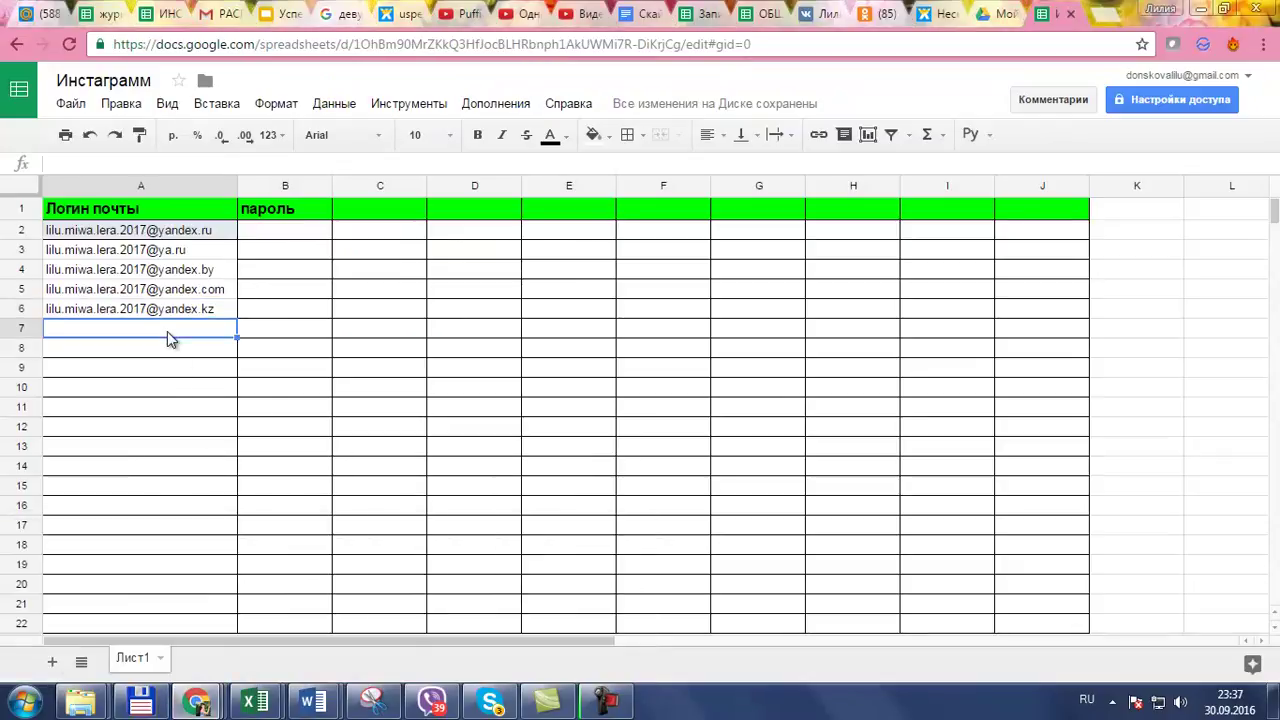
{"action": "key", "text": "ctrl+v"}
Paste the copied address into A8 as well and replace "yandex" in its domain with "narod".
{"action": "left_click", "coordinate": [165, 348]}
{"action": "key", "text": "ctrl+v"}
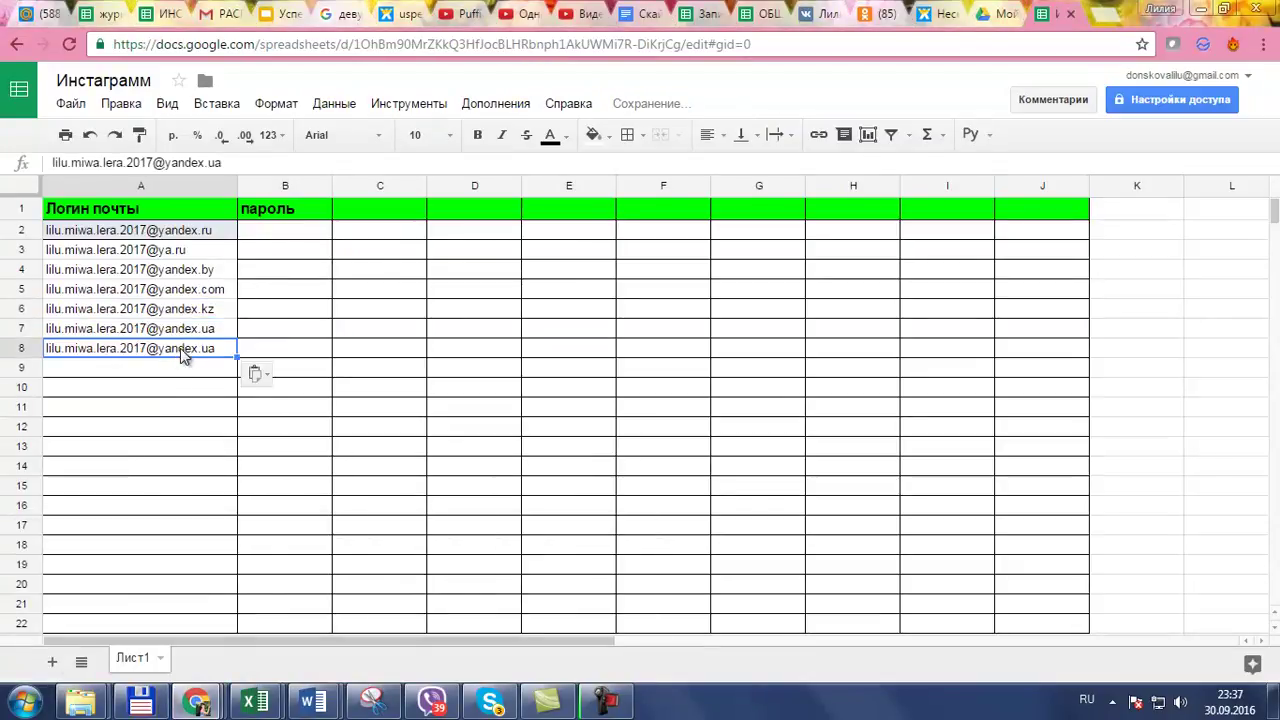
{"action": "double_click", "coordinate": [189, 347]}
{"action": "left_click", "coordinate": [197, 347]}
{"action": "key", "text": "BackSpace"}
{"action": "key", "text": "BackSpace"}
{"action": "key", "text": "BackSpace"}
{"action": "key", "text": "BackSpace"}
{"action": "key", "text": "BackSpace"}
{"action": "key", "text": "BackSpace"}
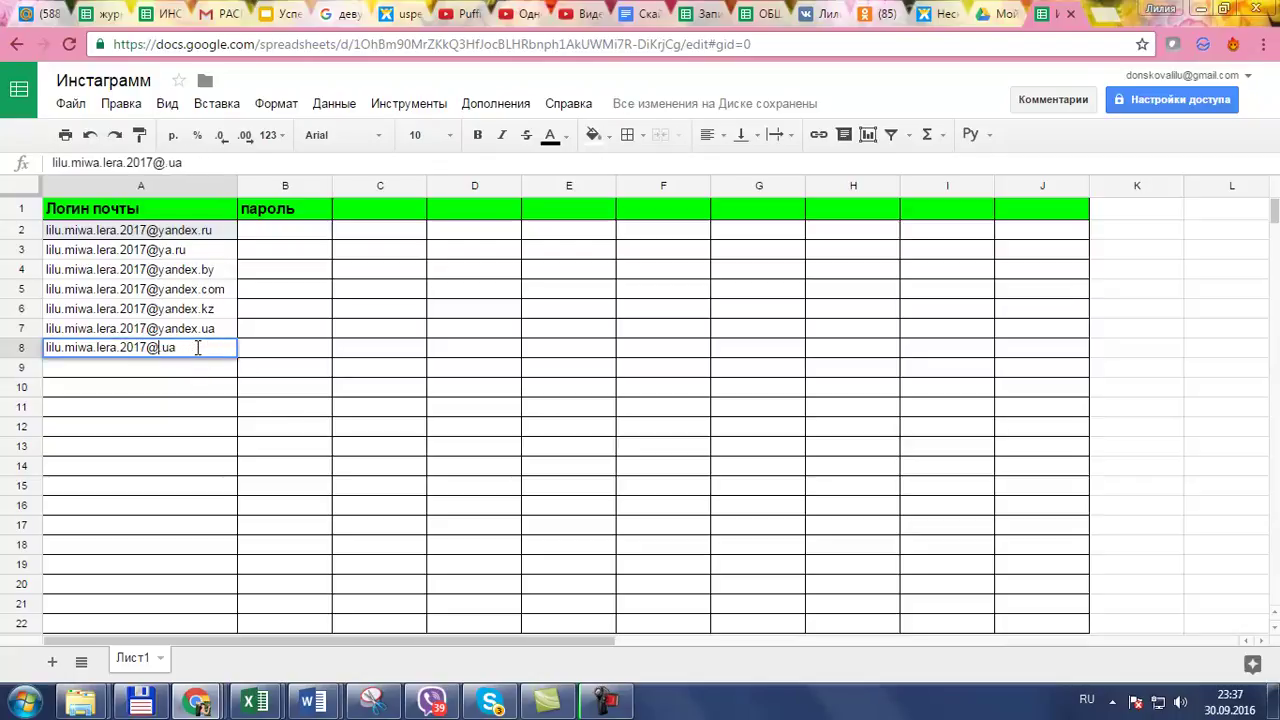
{"action": "key", "text": "alt+shift"}
{"action": "type", "text": "narod"}
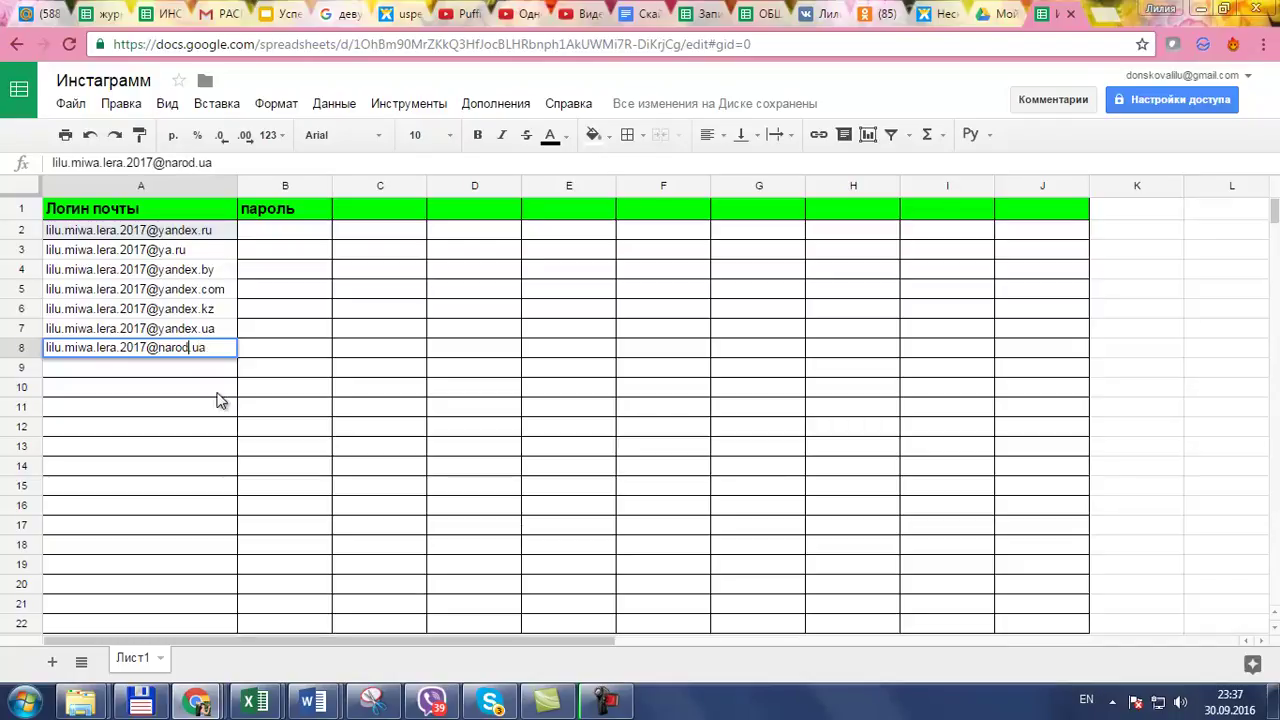
Change the domain ending of the address in A8 to "ru".
{"action": "key", "text": "alt+shift"}
{"action": "double_click", "coordinate": [198, 347]}
{"action": "type", "text": "к"}
{"action": "key", "text": "alt+shift"}
{"action": "type", "text": "ru"}
{"action": "key", "text": "alt+shift"}
{"action": "key", "text": "Return"}
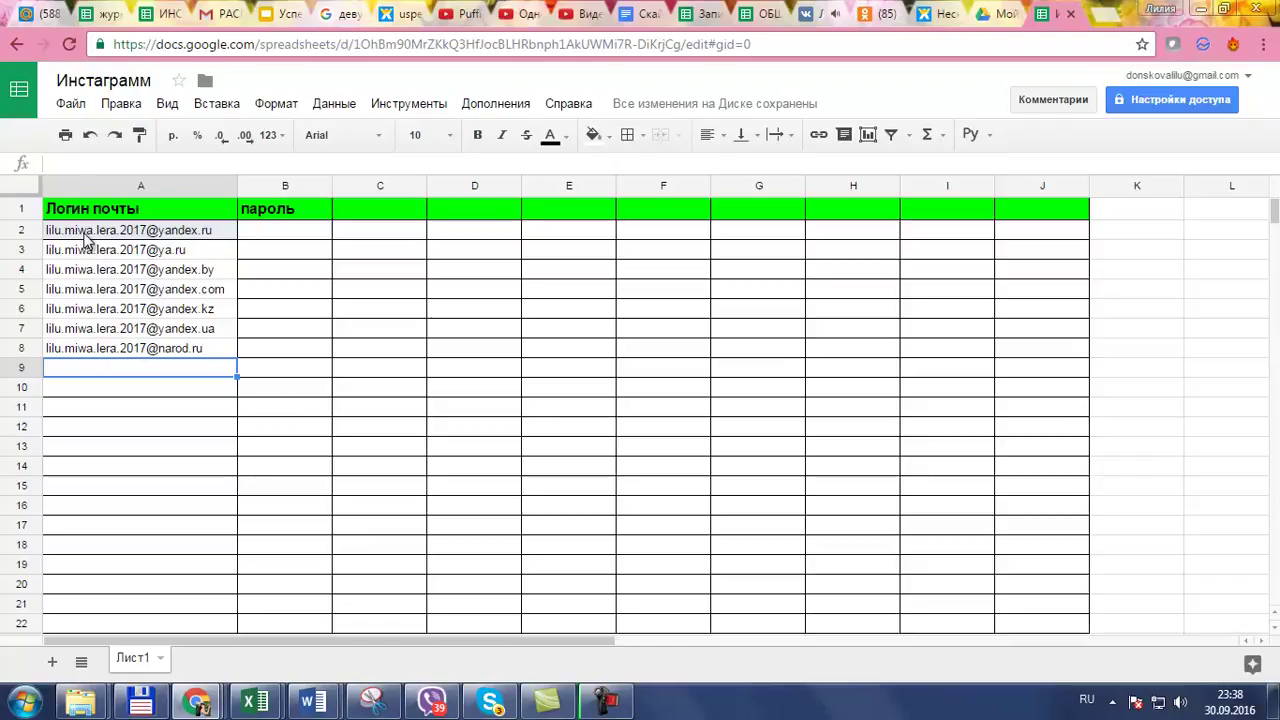
Duplicate the seven e-mail addresses in A2:A8 into the rows directly below, starting at A9.
{"action": "left_click_drag", "start_coordinate": [84, 236], "coordinate": [107, 352]}
{"action": "key", "text": "ctrl+c"}
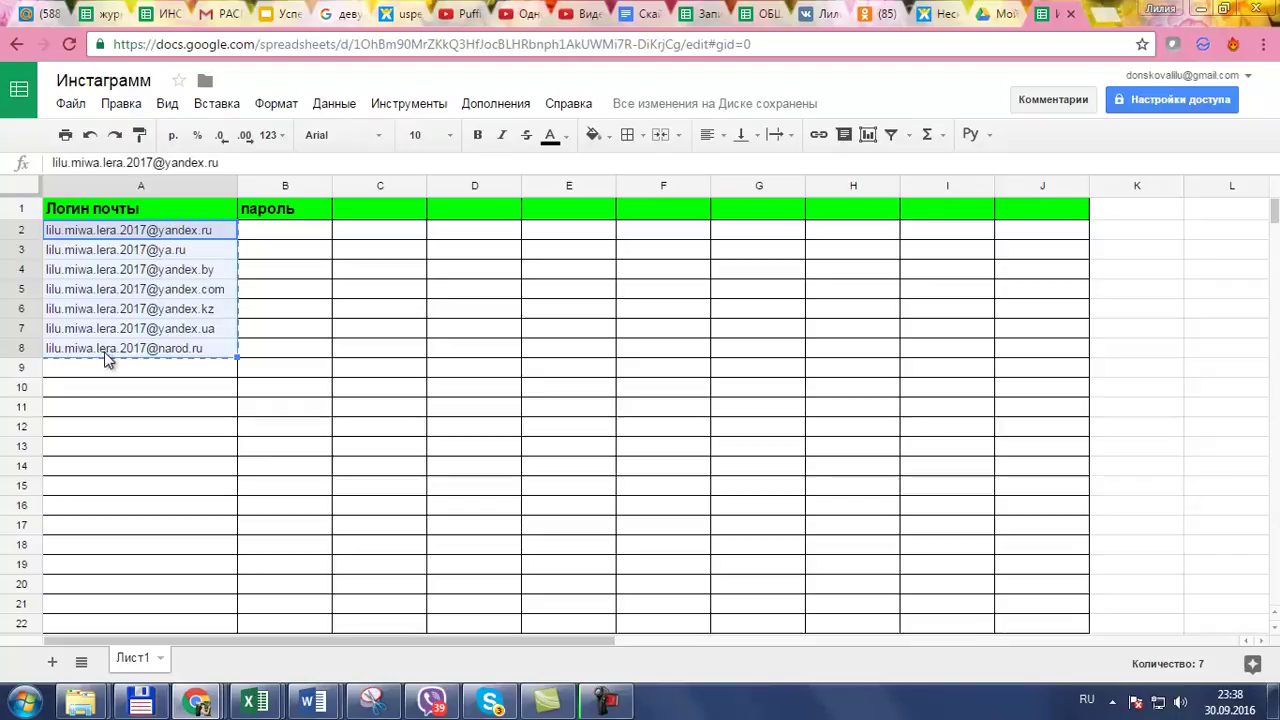
{"action": "left_click", "coordinate": [104, 370]}
{"action": "key", "text": "ctrl+v"}
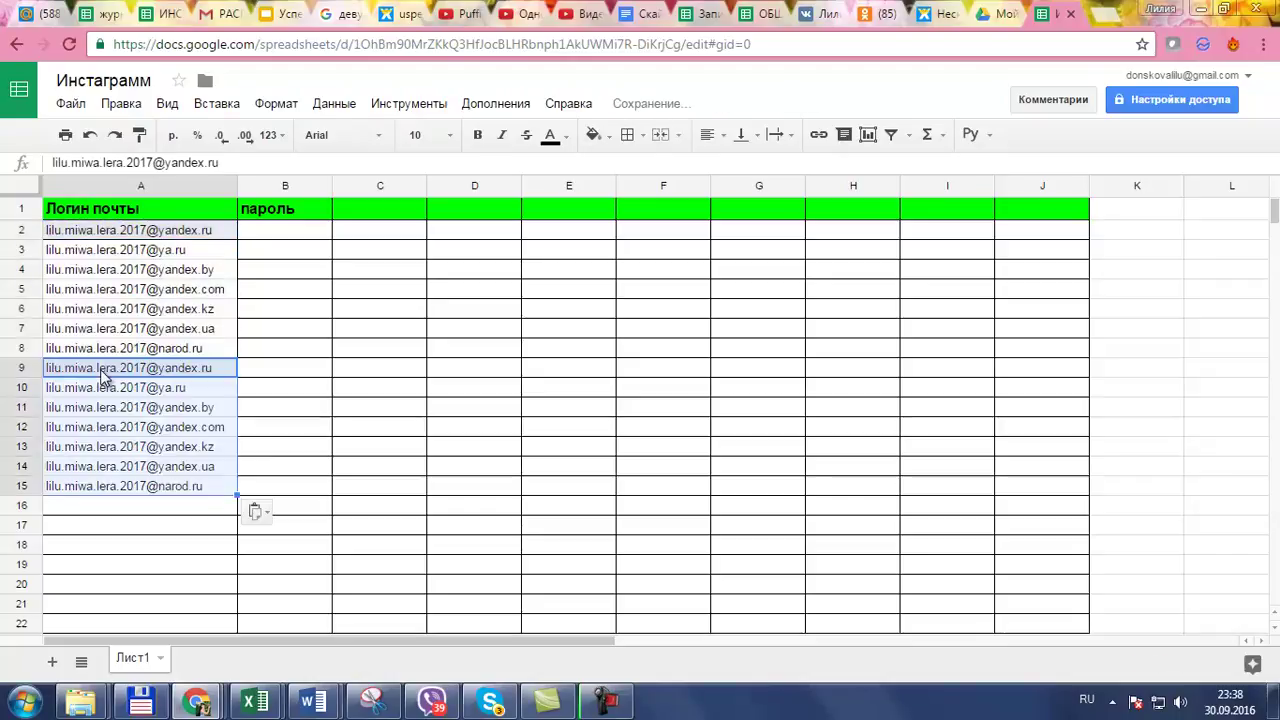
Replace the first dot with a hyphen in the e-mail addresses in A9 and A10.
{"action": "left_click", "coordinate": [101, 373]}
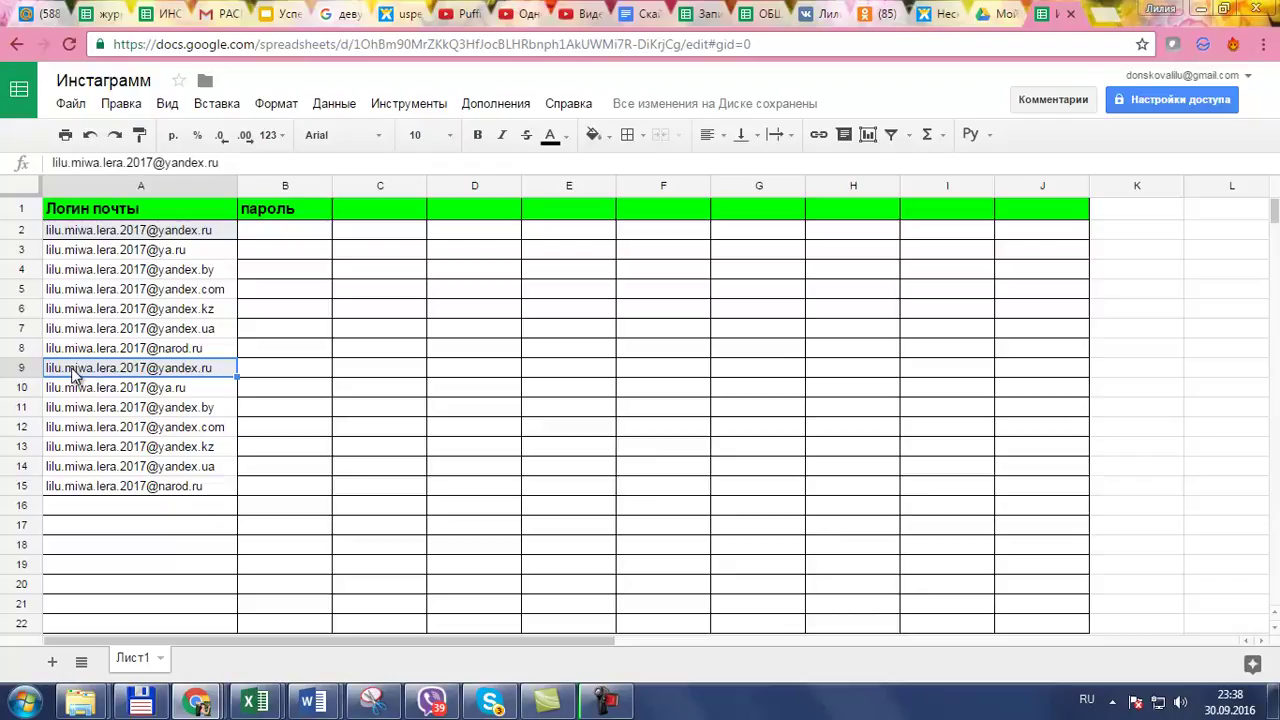
{"action": "double_click", "coordinate": [72, 372]}
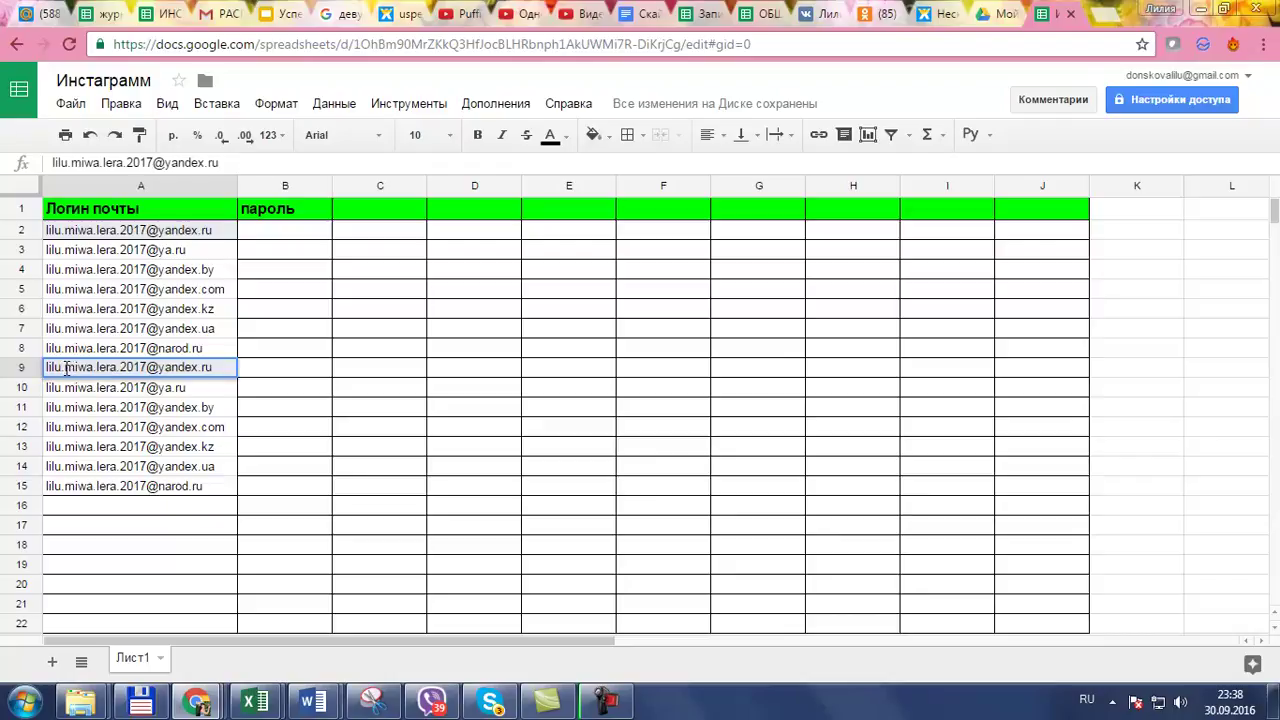
{"action": "left_click", "coordinate": [65, 368]}
{"action": "key", "text": "BackSpace"}
{"action": "type", "text": "-"}
{"action": "double_click", "coordinate": [65, 389]}
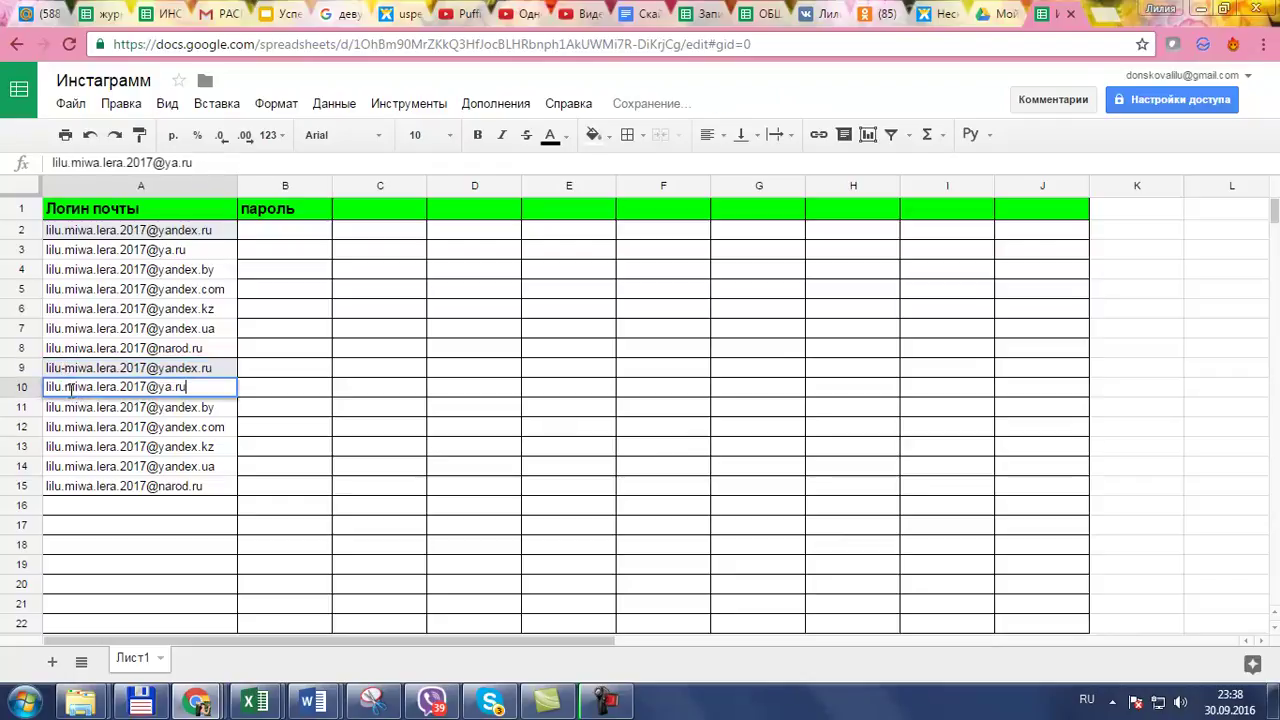
{"action": "key", "text": "BackSpace"}
{"action": "type", "text": "-"}
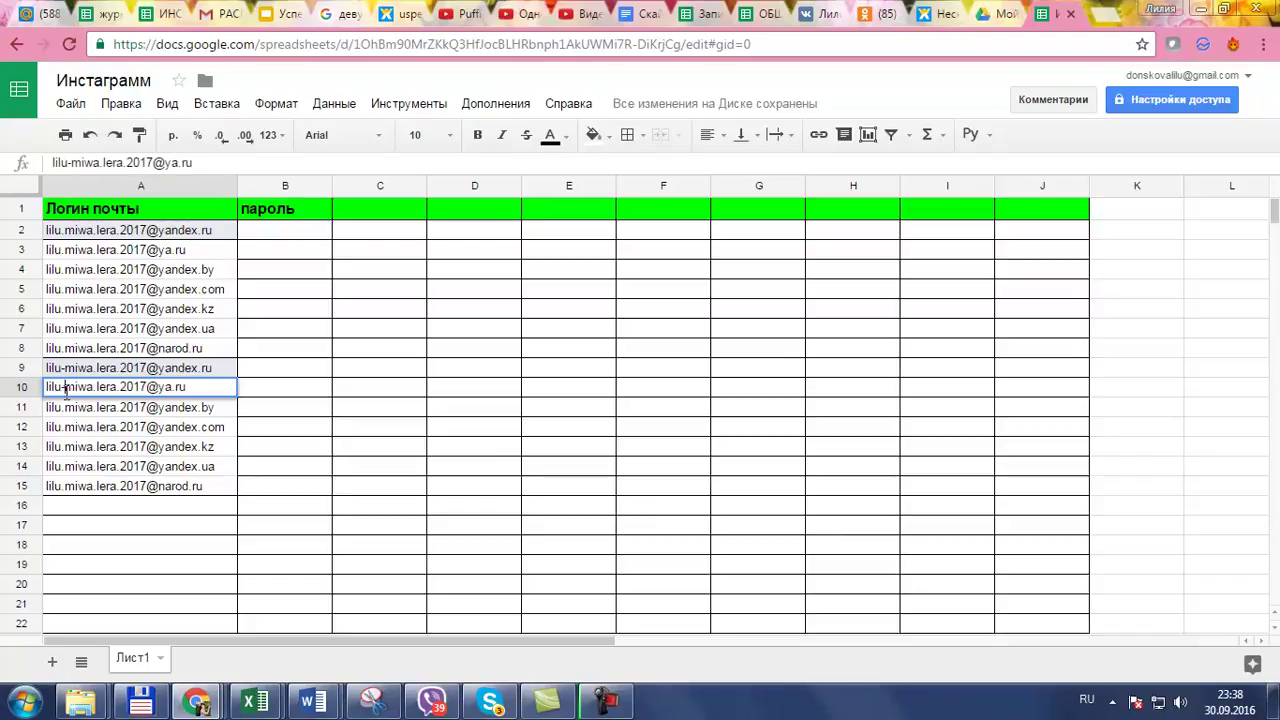
Replace the first dot with a hyphen in the yandex.by and yandex.com addresses in A11 and A12.
{"action": "double_click", "coordinate": [67, 407]}
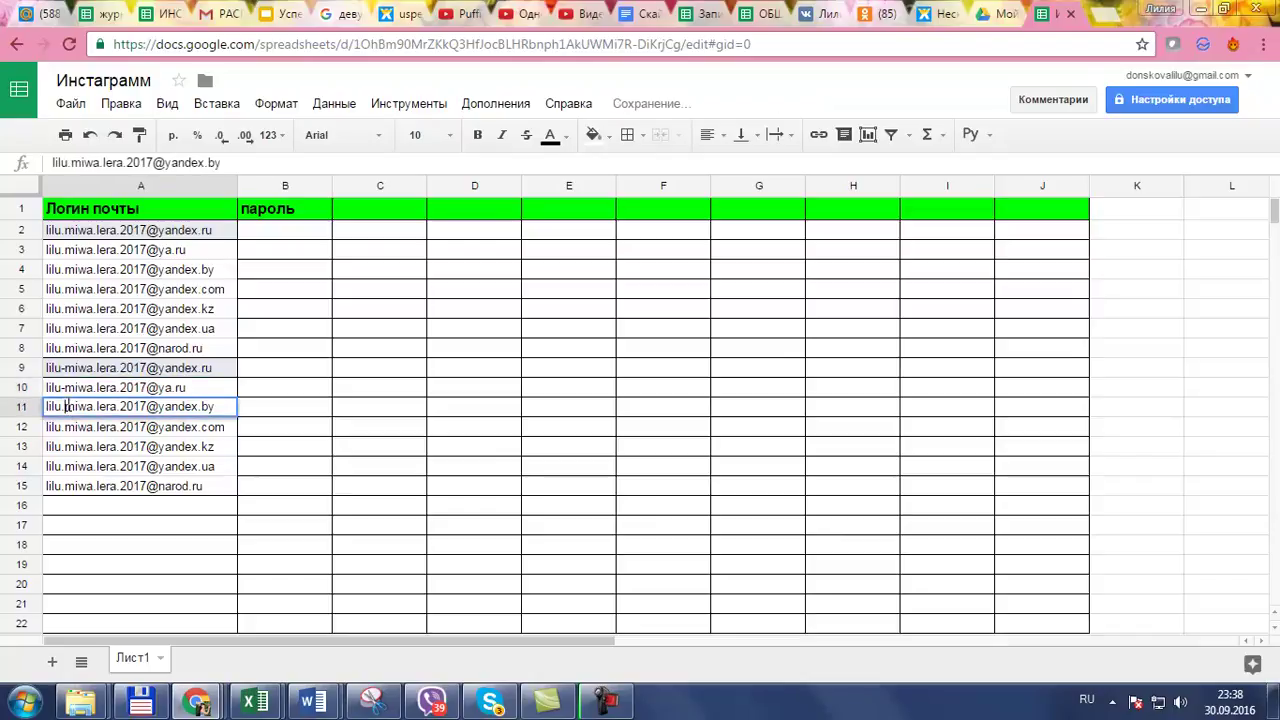
{"action": "key", "text": "BackSpace"}
{"action": "type", "text": "-"}
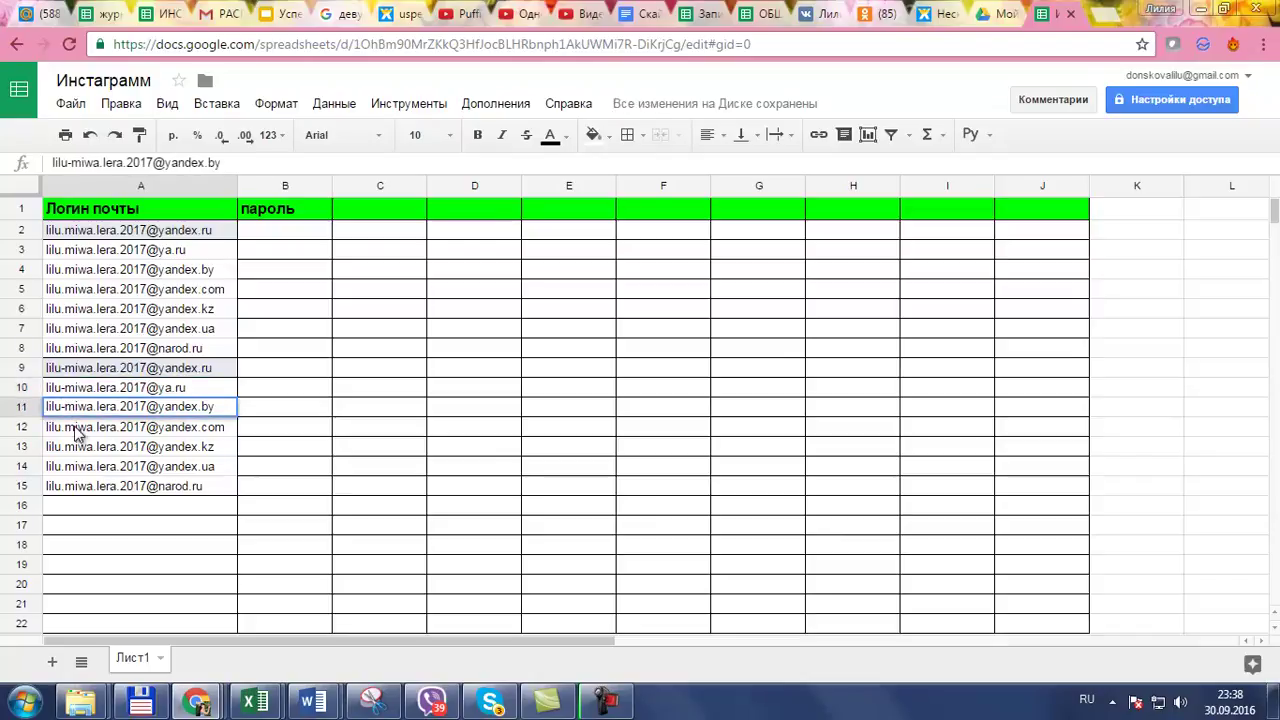
{"action": "left_click", "coordinate": [75, 430]}
{"action": "double_click", "coordinate": [73, 428]}
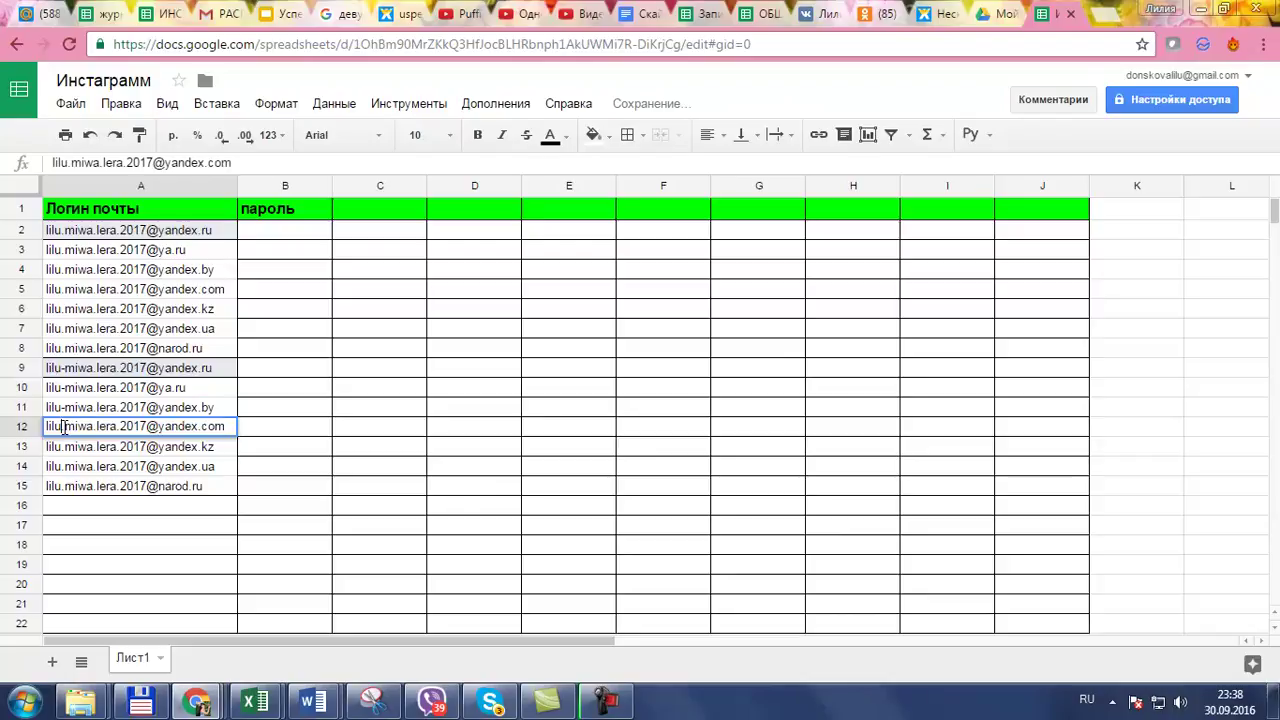
{"action": "left_click", "coordinate": [62, 427]}
{"action": "key", "text": "BackSpace"}
{"action": "type", "text": "-"}
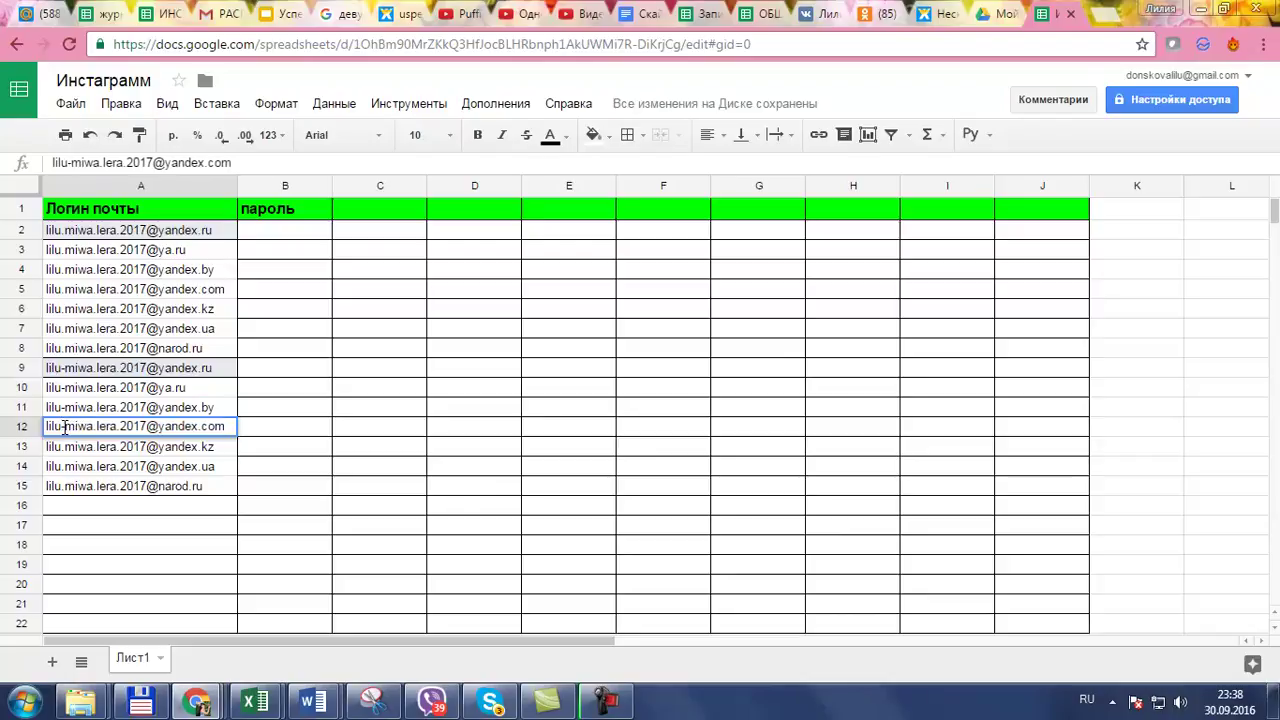
Replace the first dot with a hyphen in the last three addresses, in A13, A14 and A15.
{"action": "left_click", "coordinate": [72, 450]}
{"action": "double_click", "coordinate": [67, 447]}
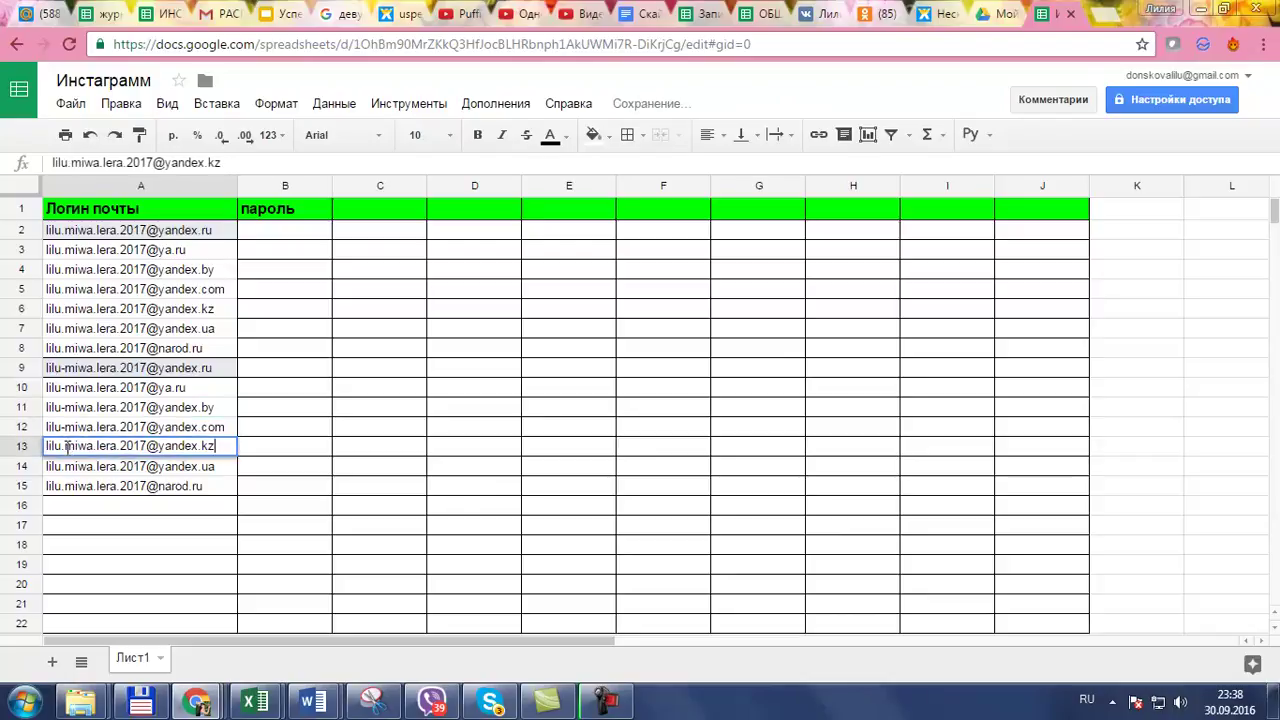
{"action": "key", "text": "BackSpace"}
{"action": "type", "text": "-"}
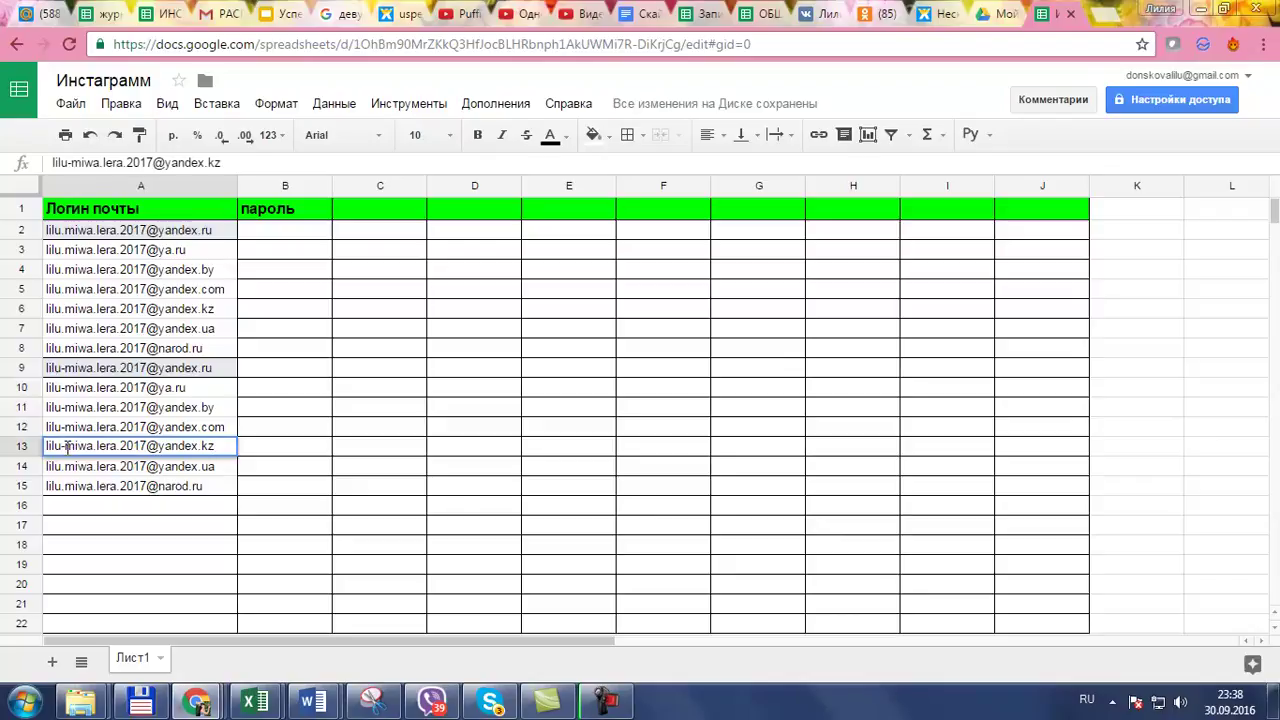
{"action": "left_click", "coordinate": [64, 466]}
{"action": "double_click", "coordinate": [64, 466]}
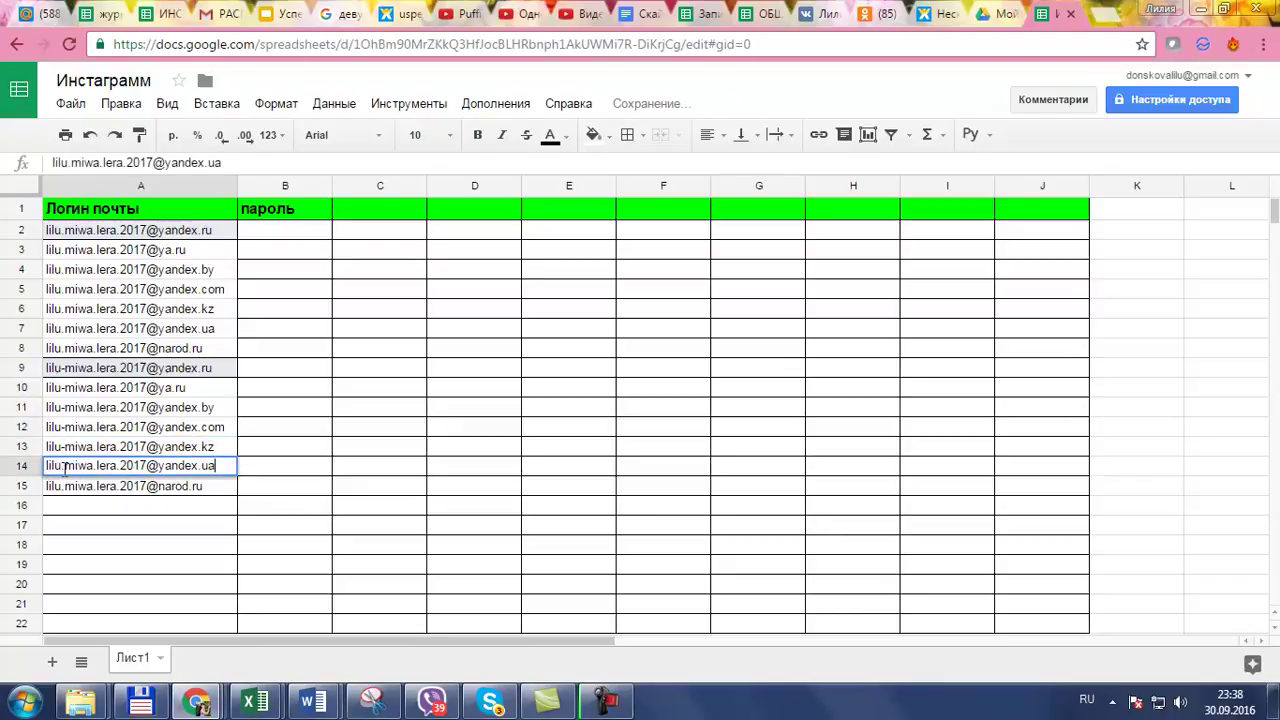
{"action": "key", "text": "BackSpace"}
{"action": "type", "text": "-"}
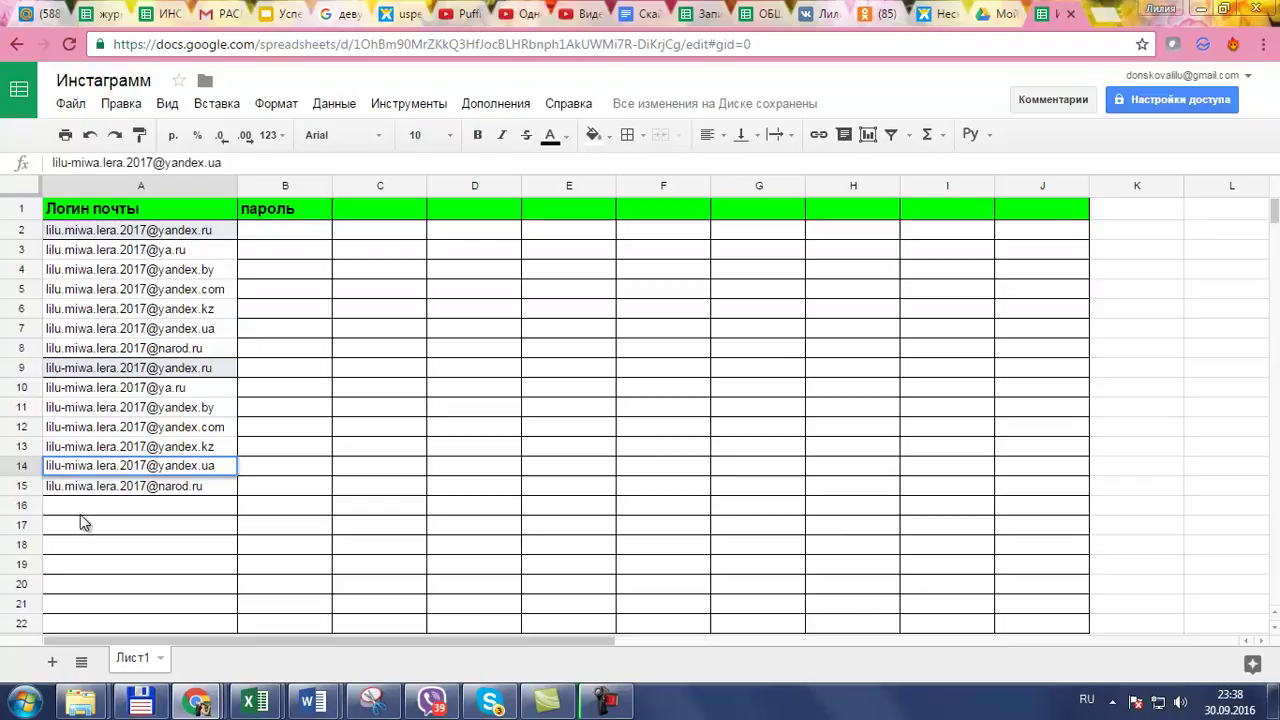
{"action": "double_click", "coordinate": [72, 486]}
{"action": "key", "text": "BackSpace"}
{"action": "type", "text": "-"}
{"action": "key", "text": "Return"}
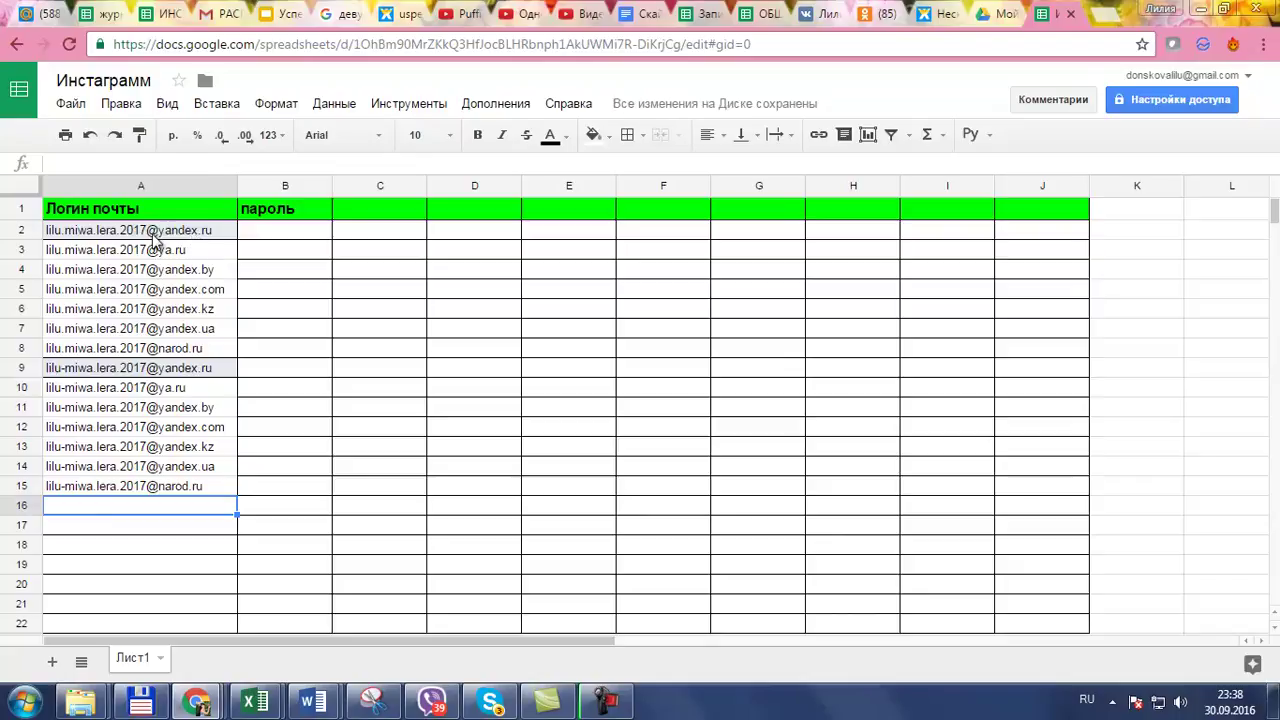
Remove the grey background fill from the e-mail address cell A9.
{"action": "left_click", "coordinate": [148, 367]}
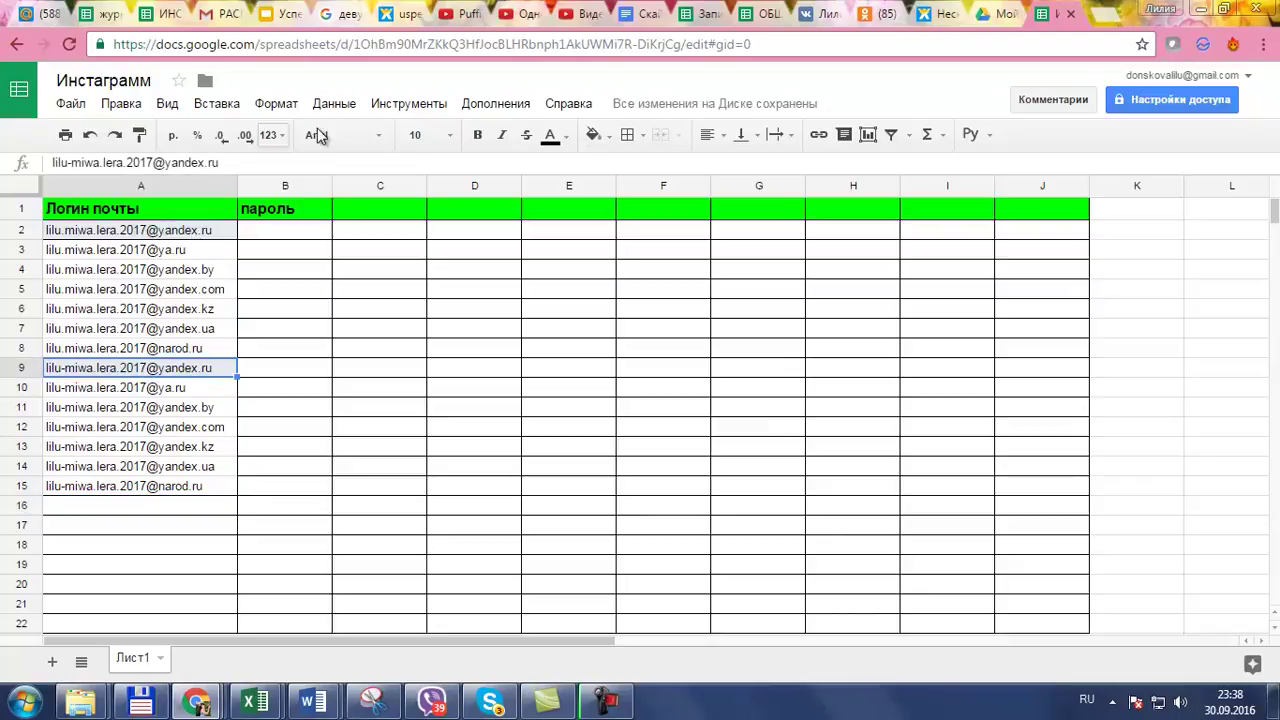
{"action": "left_click", "coordinate": [594, 135]}
{"action": "left_click", "coordinate": [648, 168]}
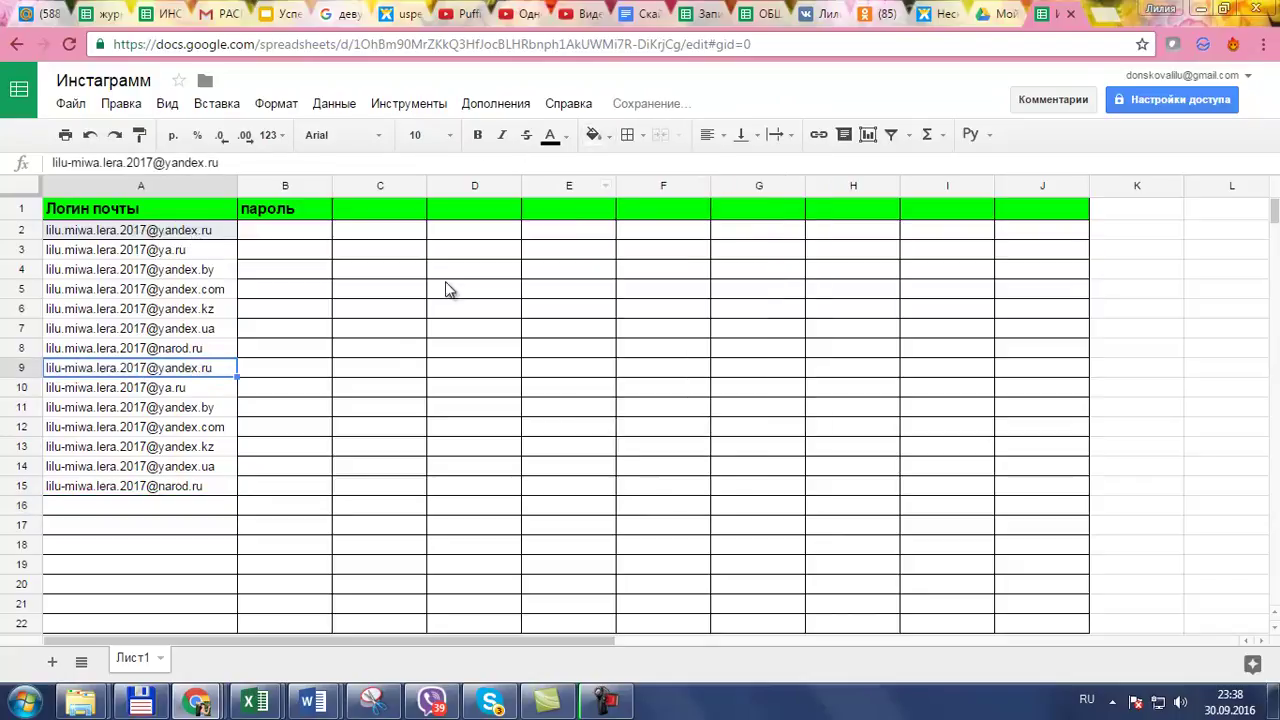
{"action": "left_click", "coordinate": [380, 388]}
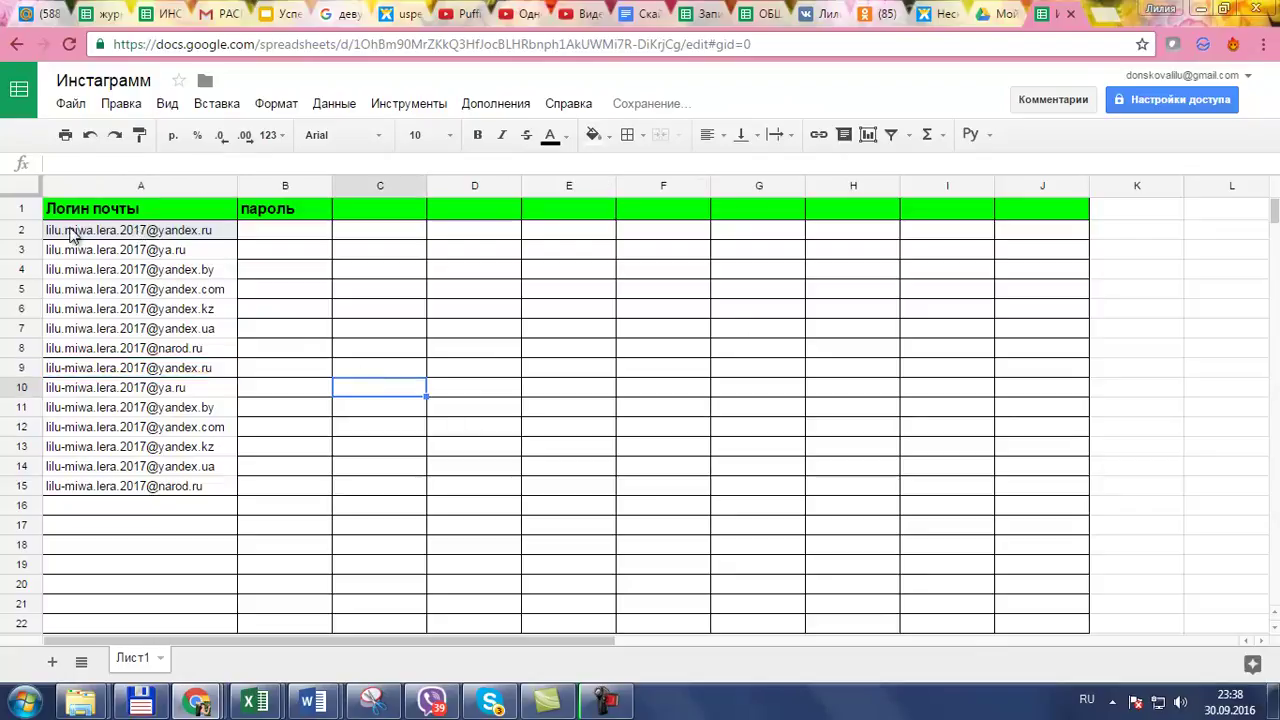
Add the column headers "Логин Инсты" in C1 and "Пароль" in D1.
{"action": "left_click", "coordinate": [388, 214]}
{"action": "type", "text": "Логин"}
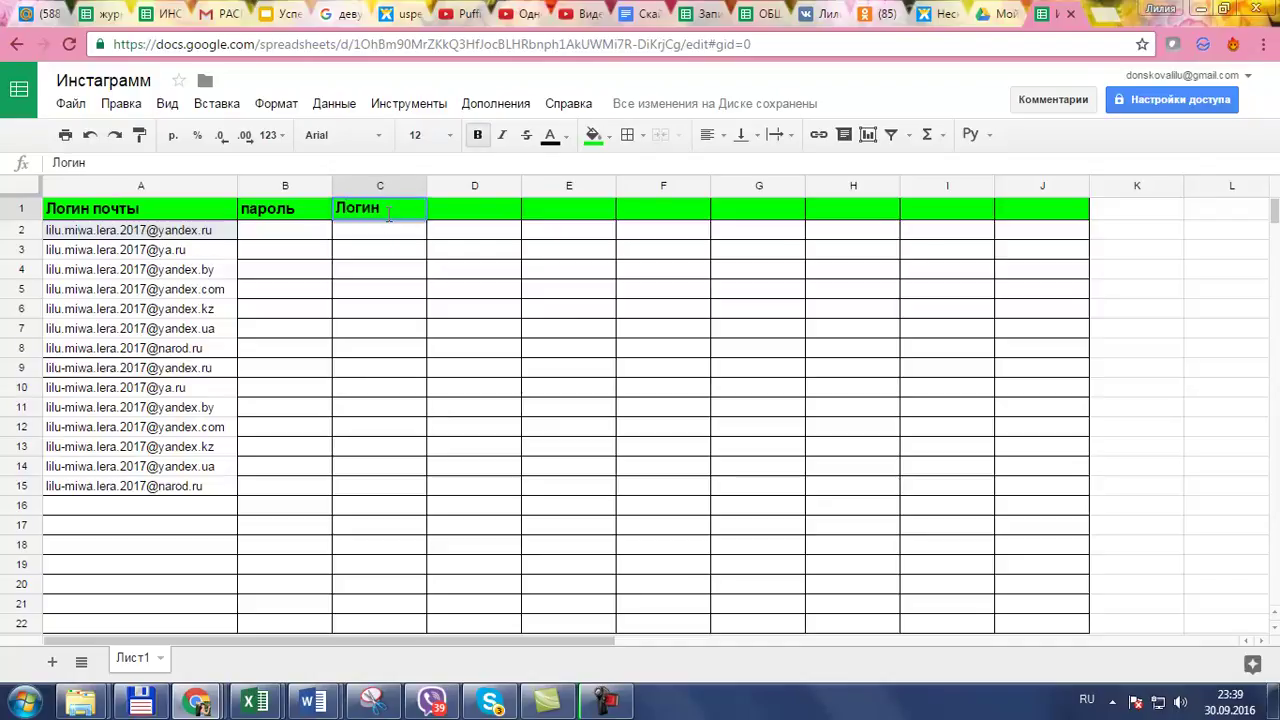
{"action": "type", "text": " Инсты"}
{"action": "left_click", "coordinate": [490, 212]}
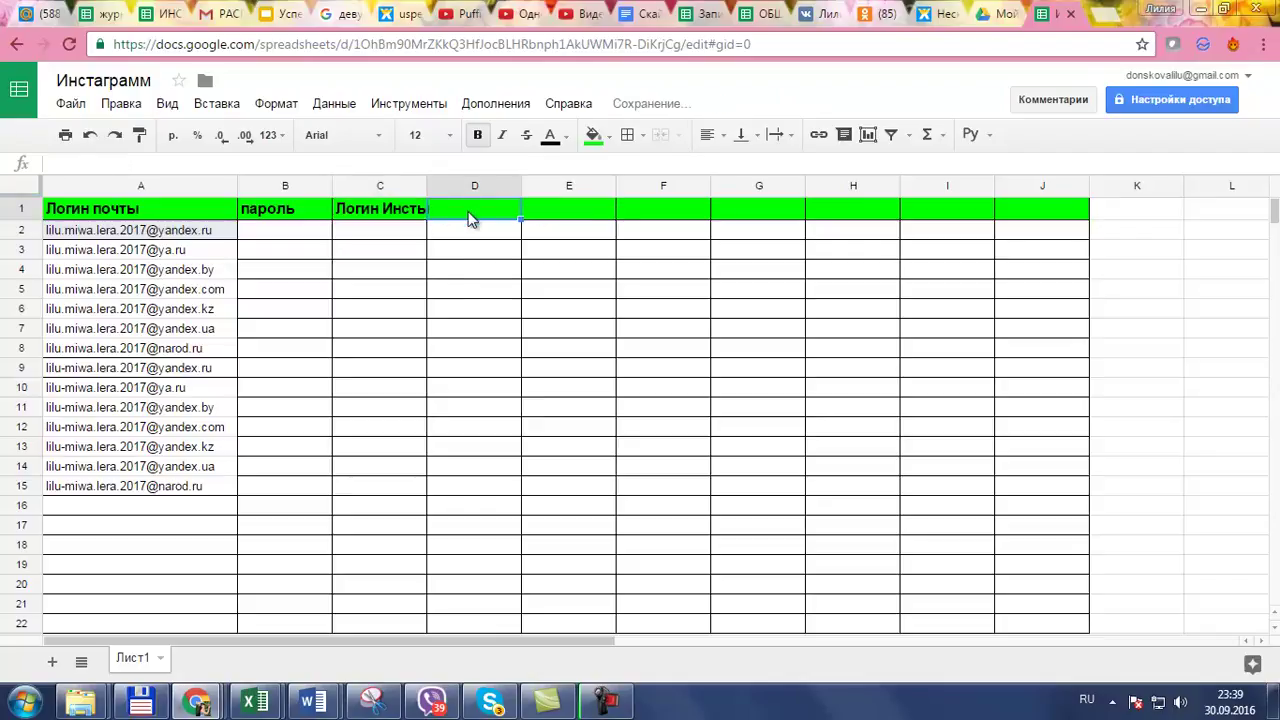
{"action": "type", "text": "Пароль"}
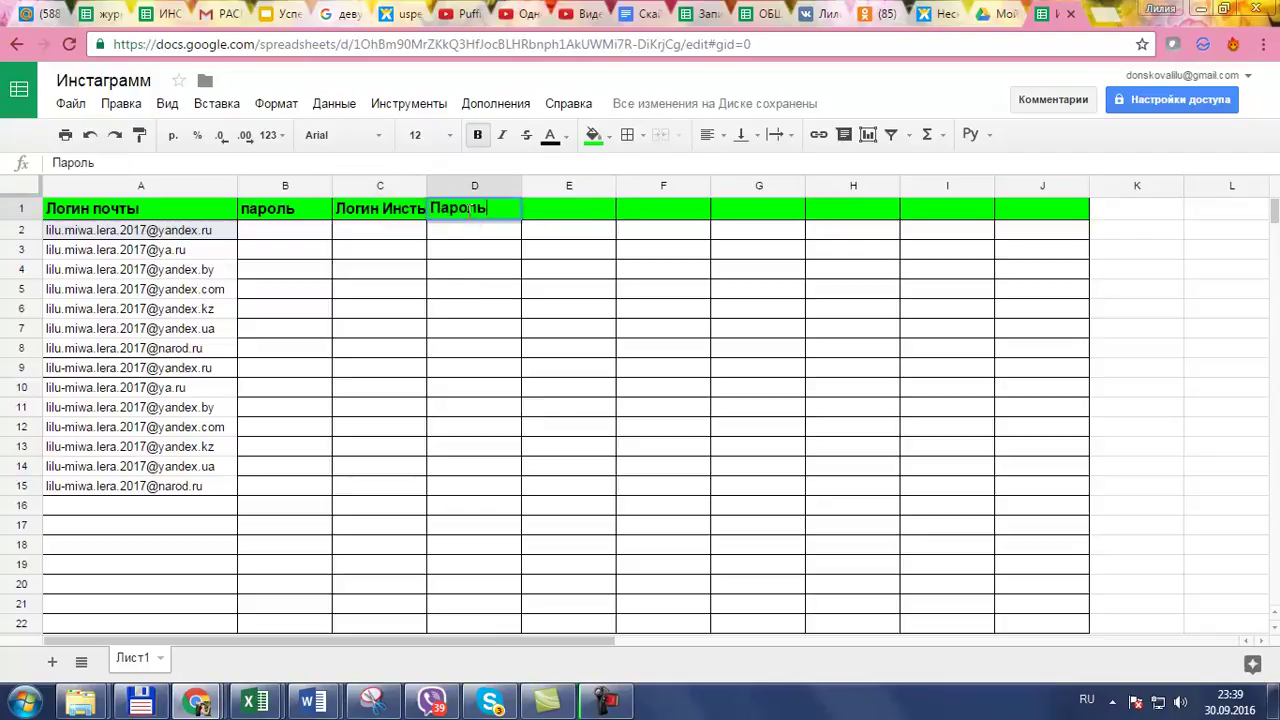
{"action": "key", "text": "Return"}
Add the header "Дата создания" in E1 and widen columns E and C to fit their headers.
{"action": "left_click", "coordinate": [580, 212]}
{"action": "type", "text": "Дата"}
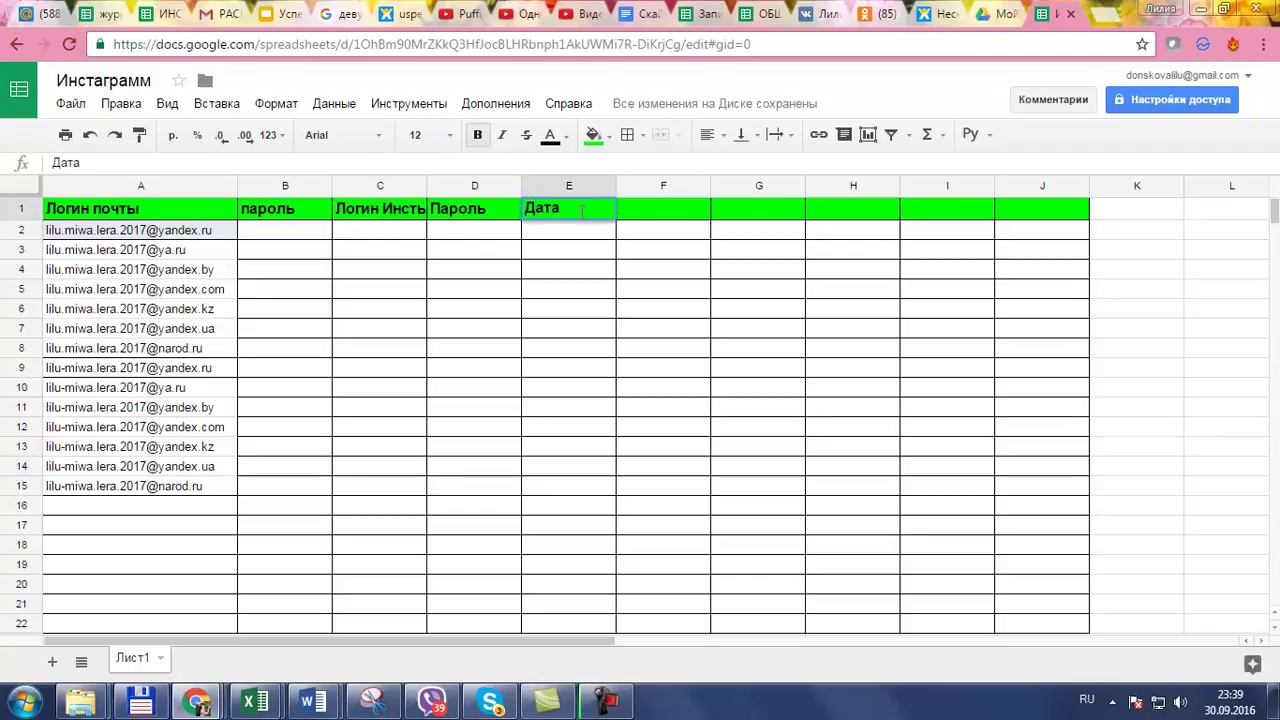
{"action": "type", "text": " создания"}
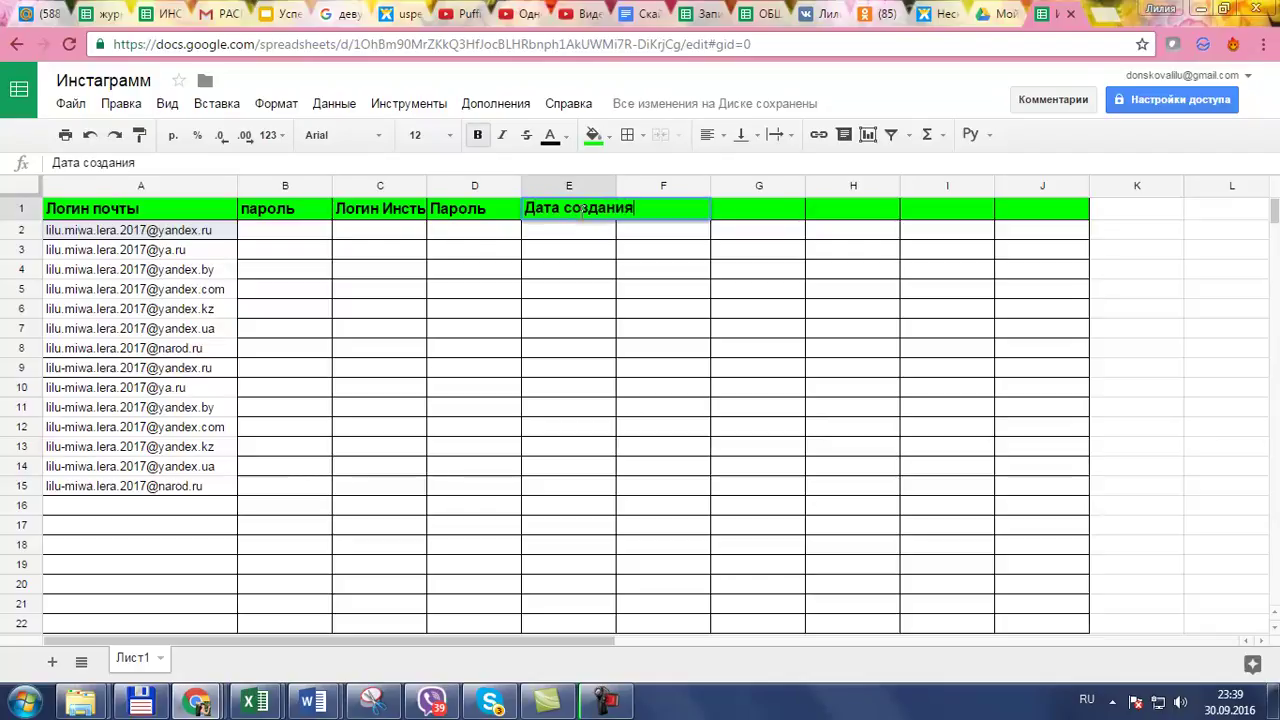
{"action": "left_click", "coordinate": [584, 270]}
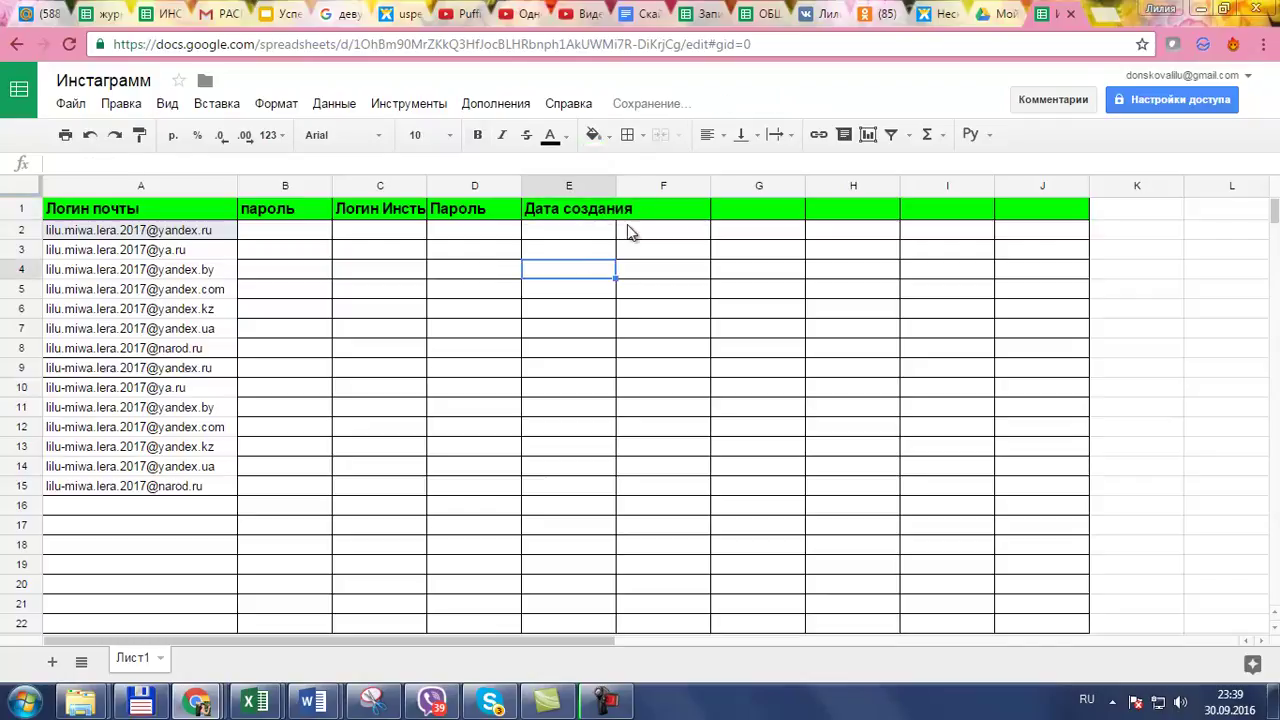
{"action": "left_click_drag", "start_coordinate": [616, 181], "coordinate": [655, 180]}
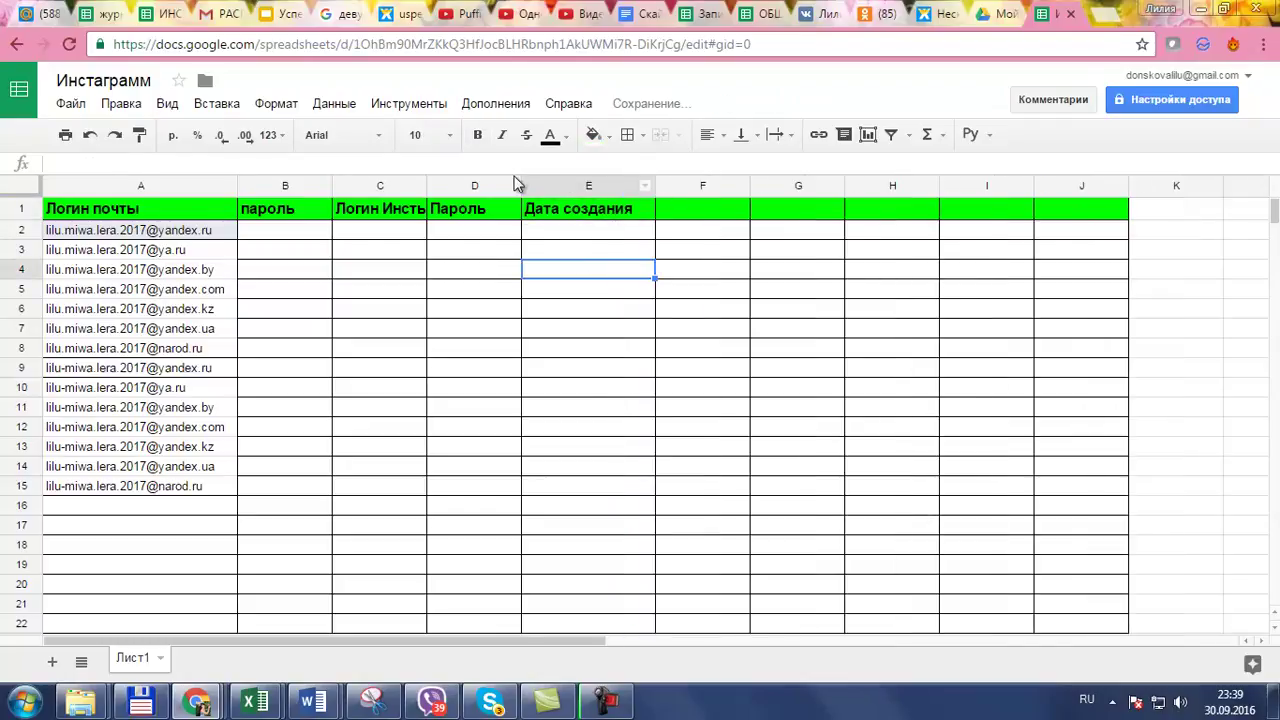
{"action": "left_click_drag", "start_coordinate": [426, 179], "coordinate": [443, 180]}
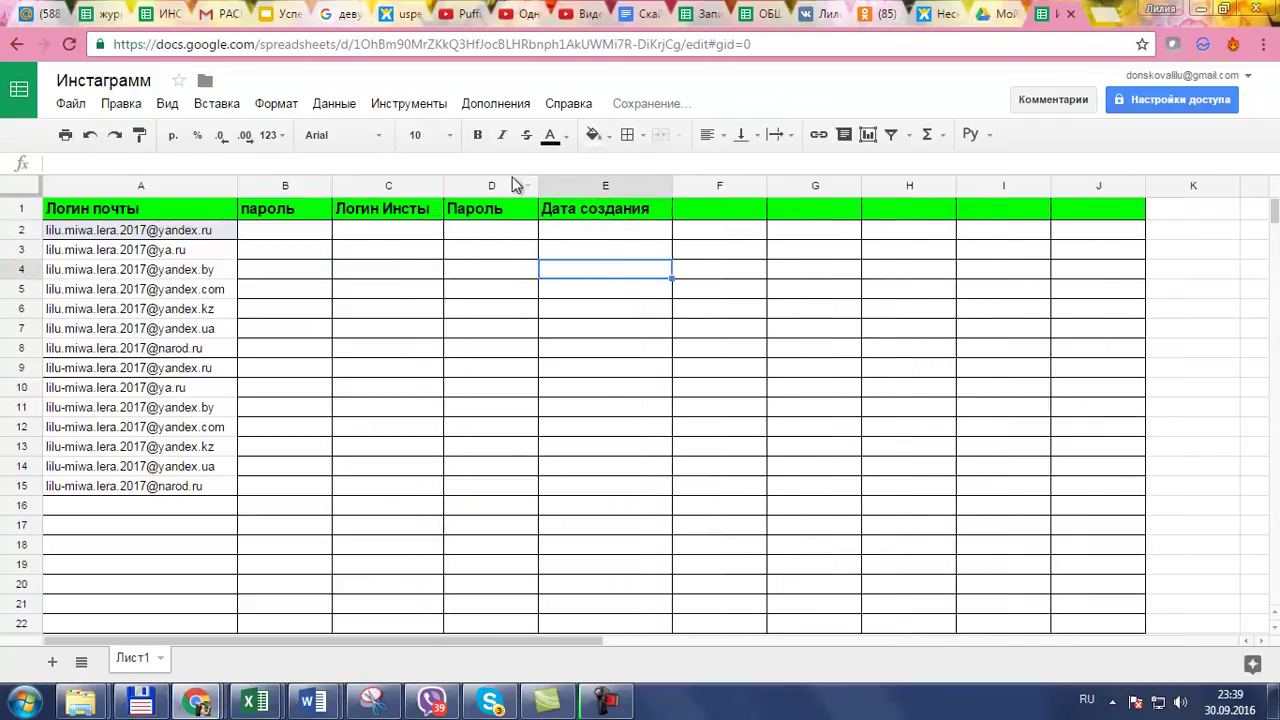